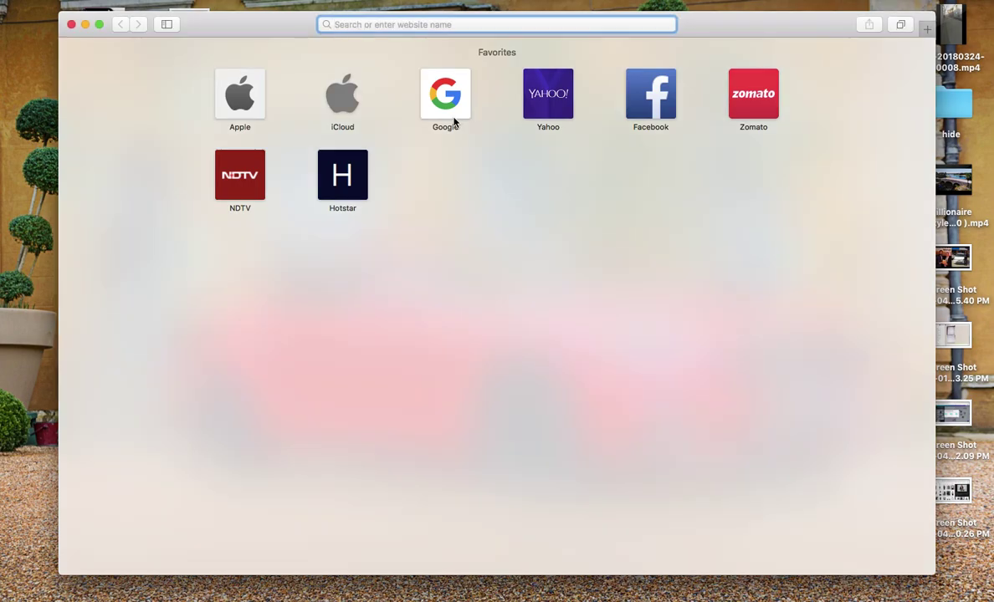
# Step: Go to the Google homepage and open Forms from the list of Google apps
pyautogui.click(443, 96)
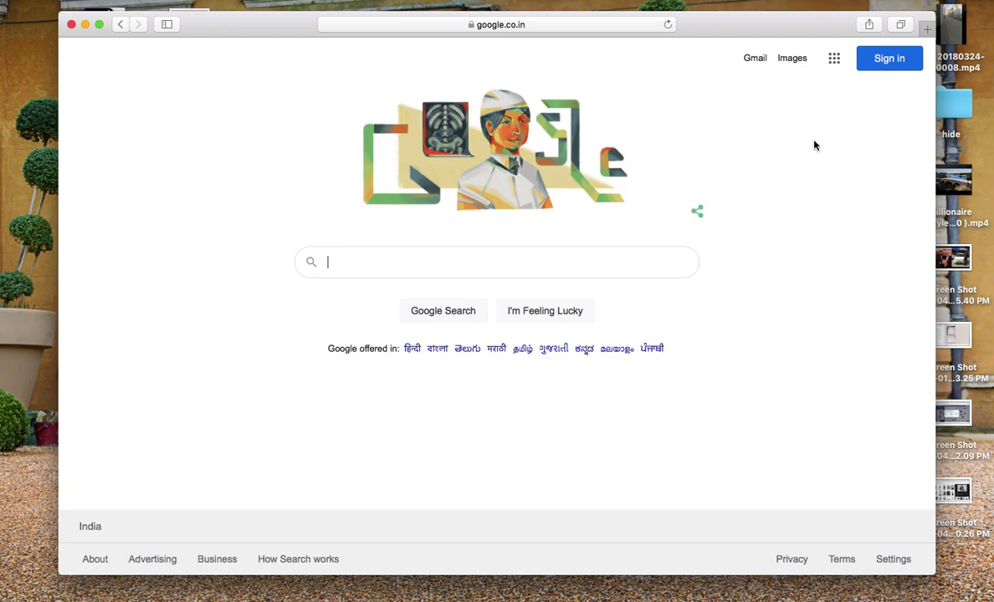
pyautogui.click(834, 60)
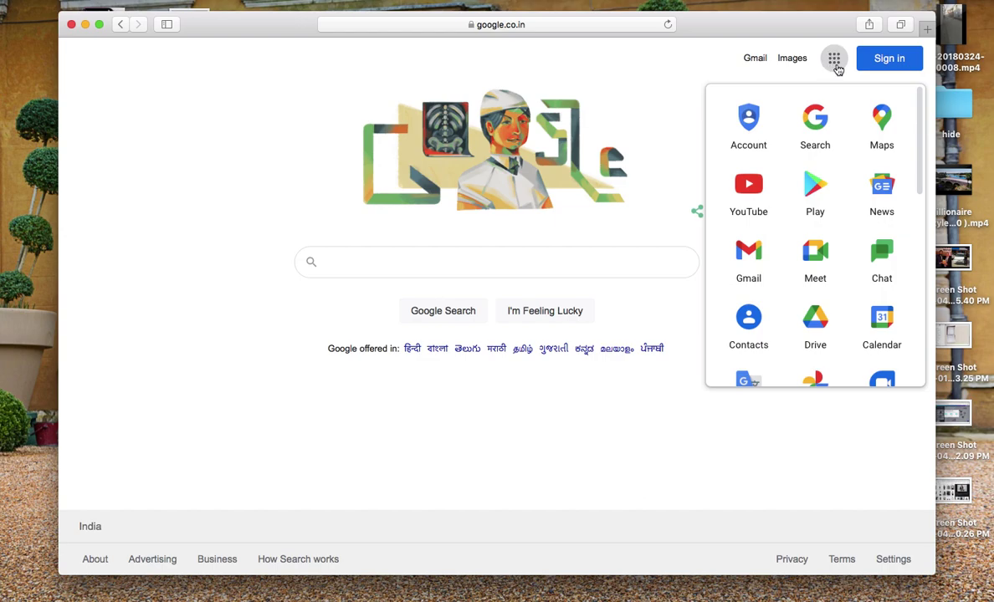
pyautogui.scroll(-5, 845, 267)
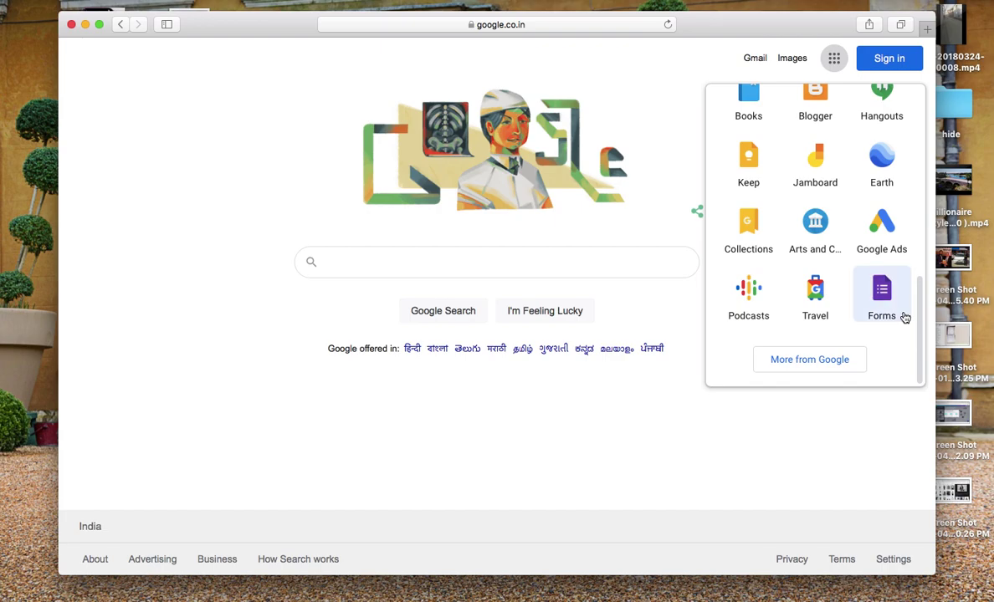
pyautogui.click(878, 306)
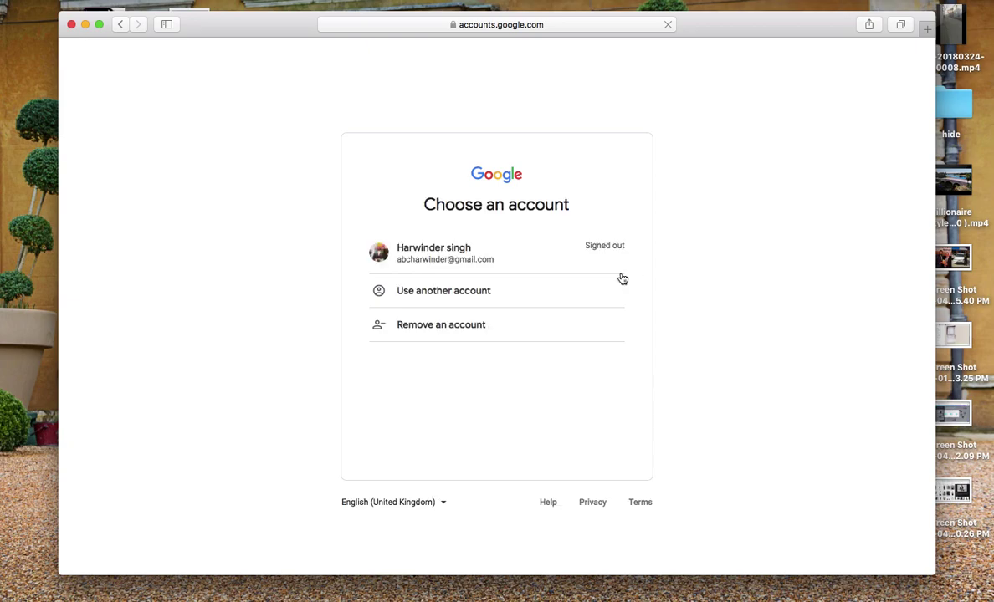
# Step: Sign in with the saved Google account, submitting the account password and resending the 2-step verification notification
pyautogui.click(450, 259)
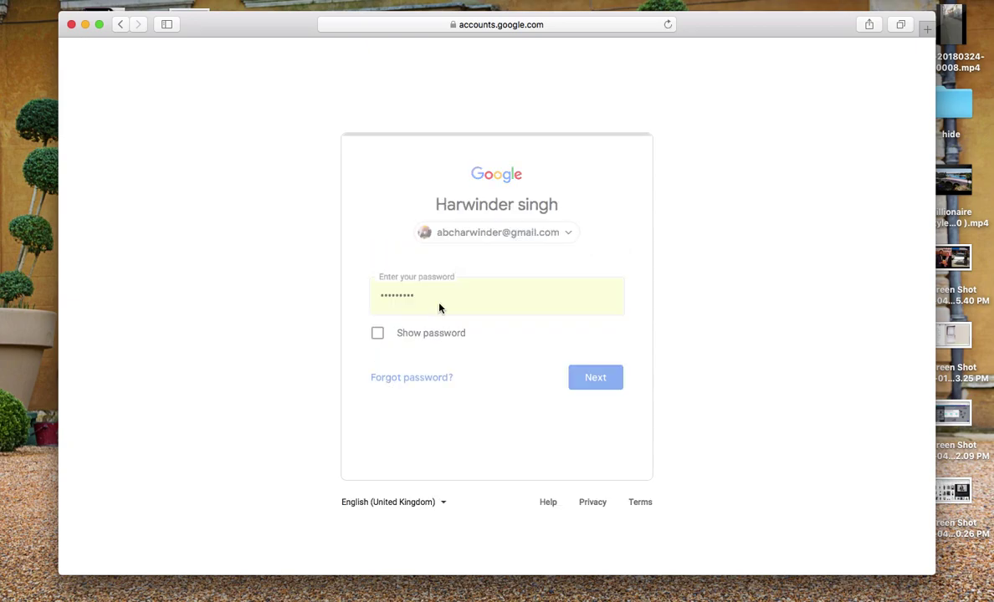
pyautogui.click(596, 378)
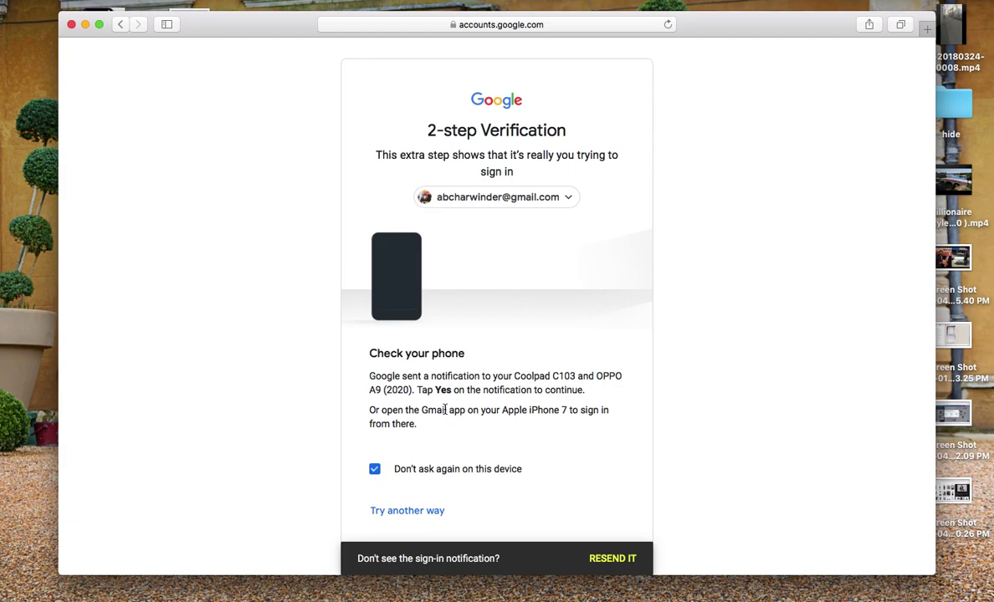
pyautogui.click(615, 560)
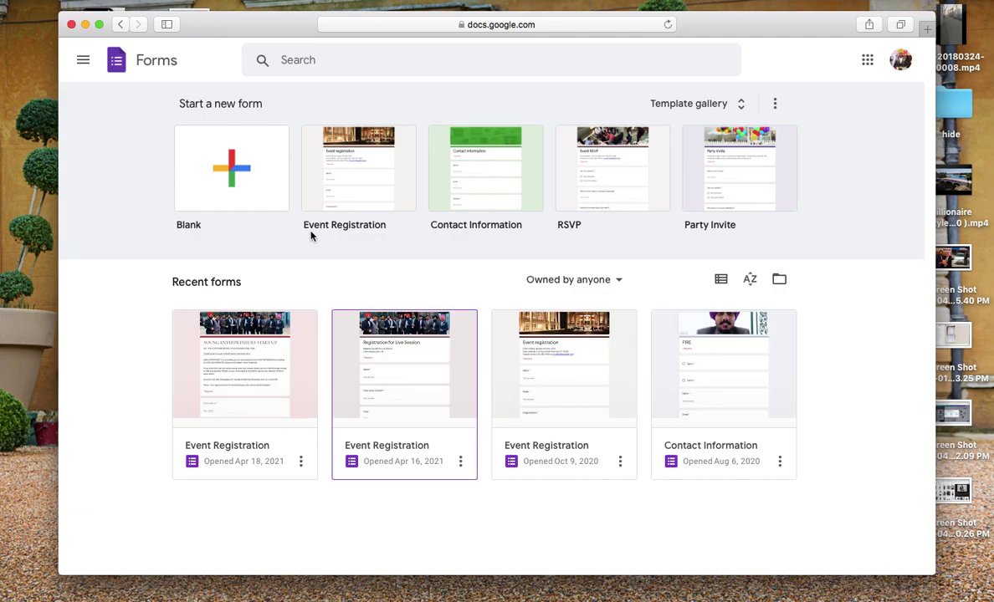
# Step: Create a blank form titled "work online" with the description "it is a work from home"
pyautogui.click(260, 184)
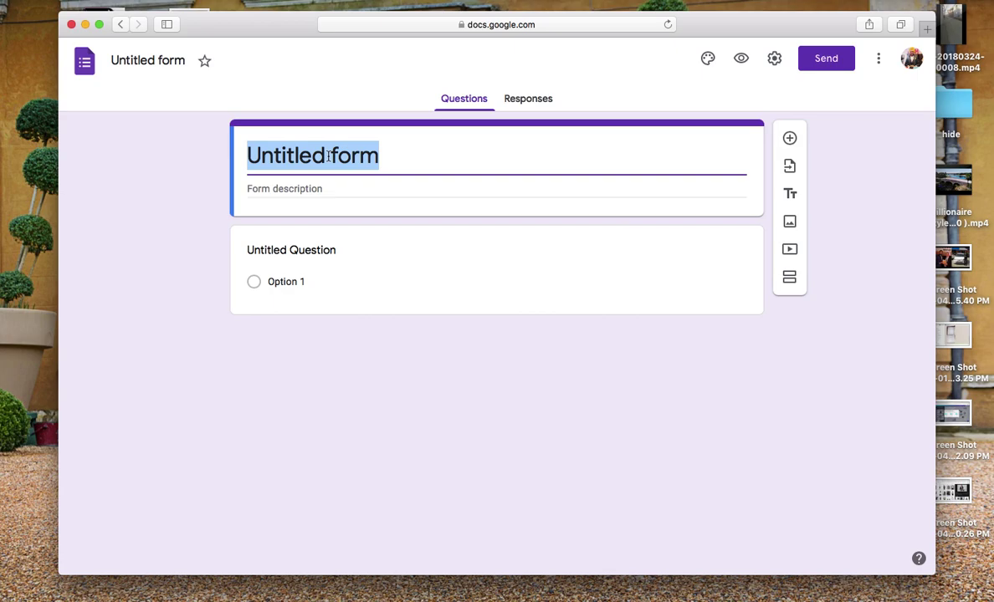
pyautogui.write('wor')
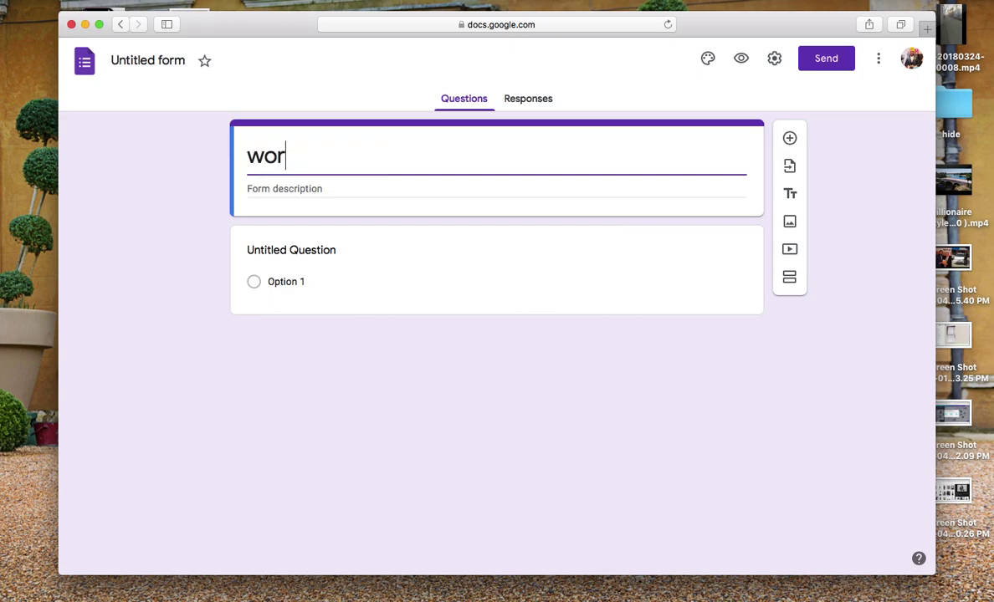
pyautogui.write('k online')
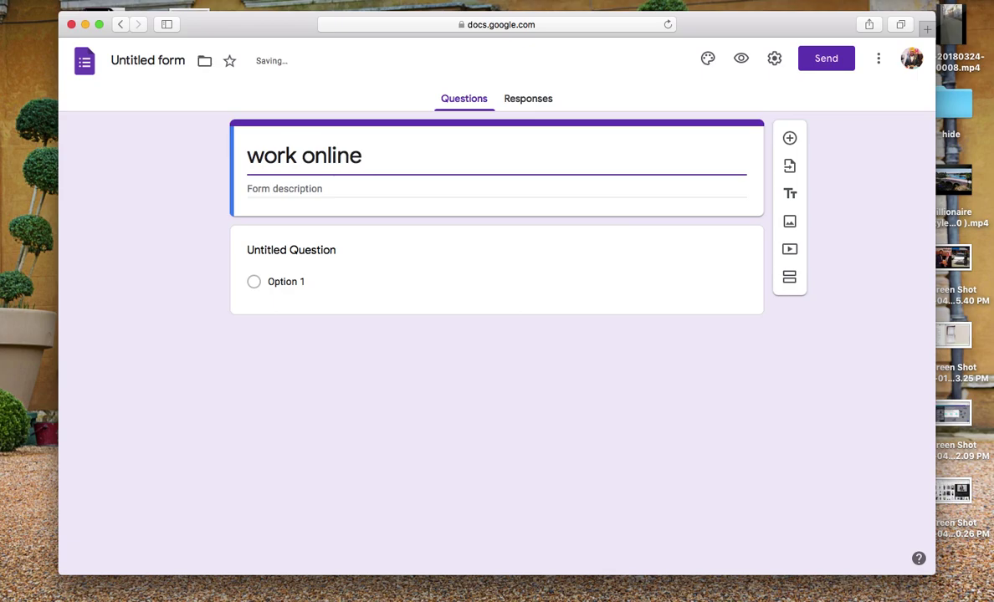
pyautogui.click(288, 188)
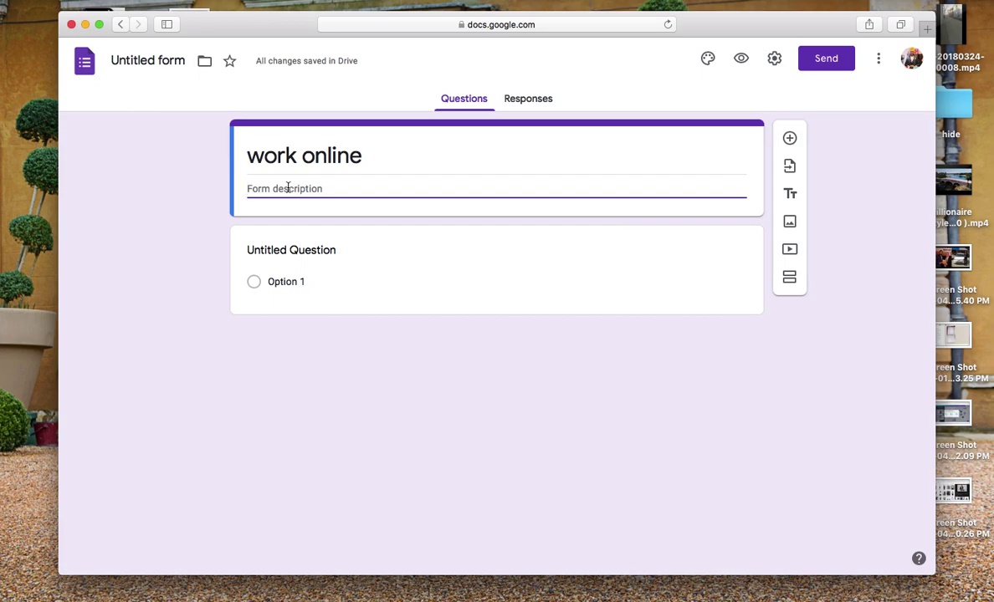
pyautogui.write('it is a ')
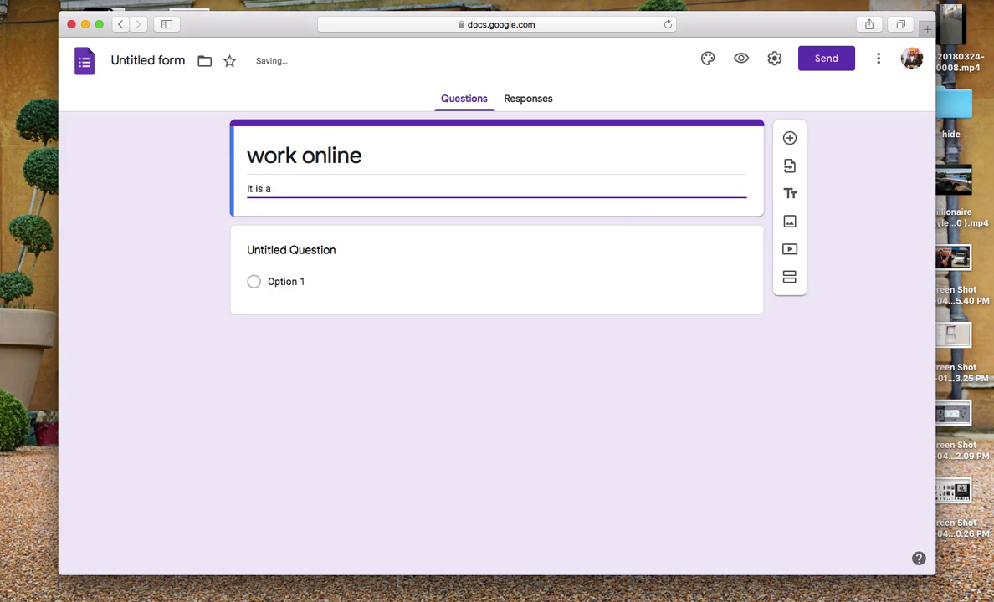
pyautogui.write('work from home')
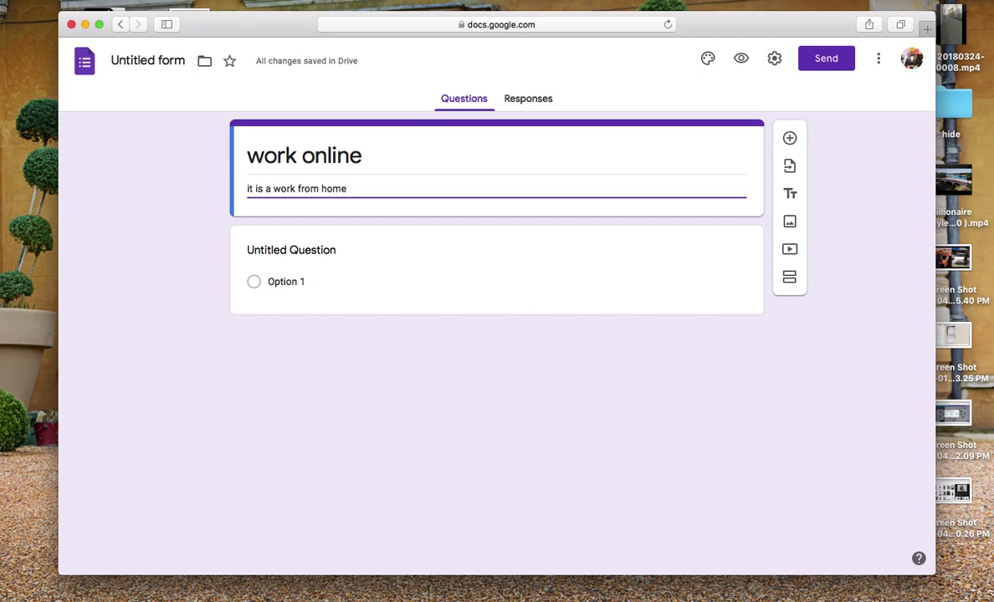
# Step: Turn the untitled first question into a required short-answer question named "Email"
pyautogui.click(276, 249)
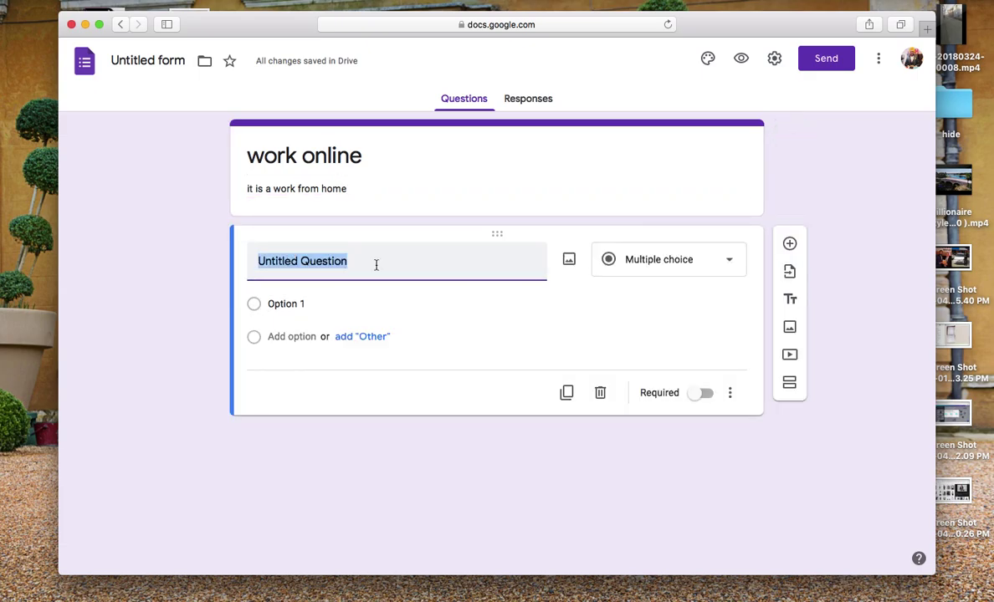
pyautogui.write('a')
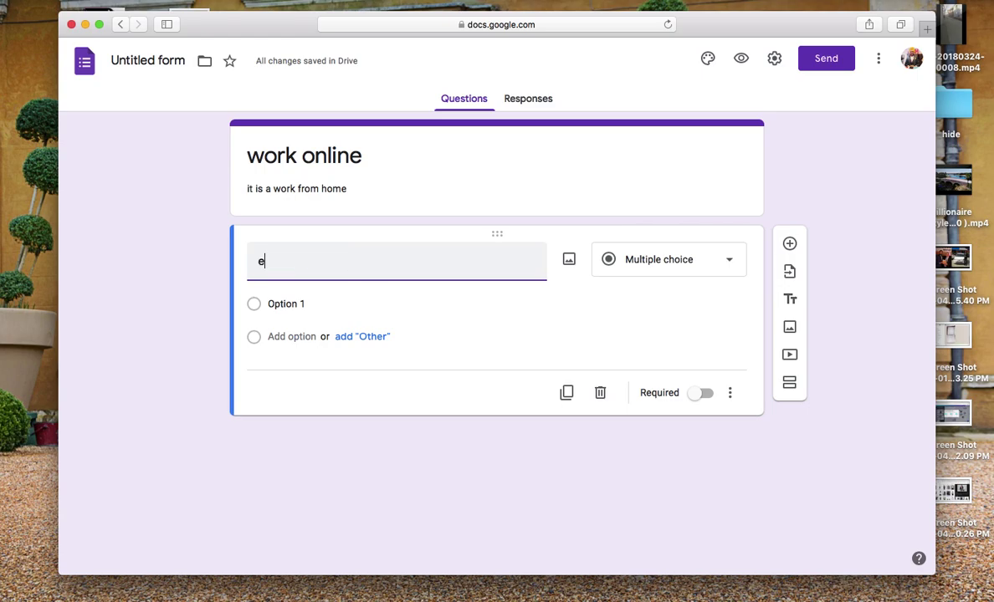
pyautogui.press('BackSpace')
pyautogui.write('Email')
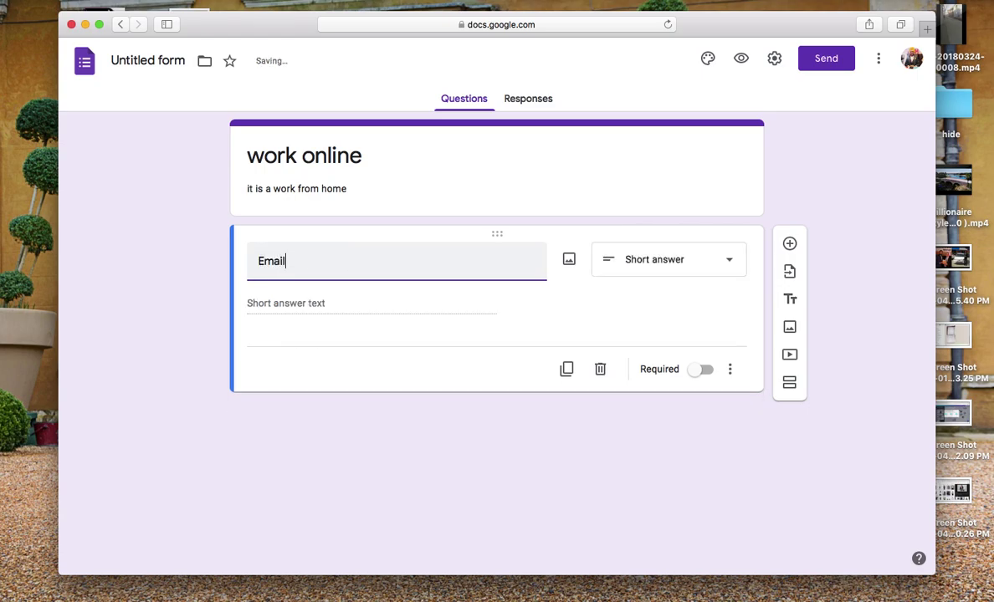
pyautogui.click(583, 309)
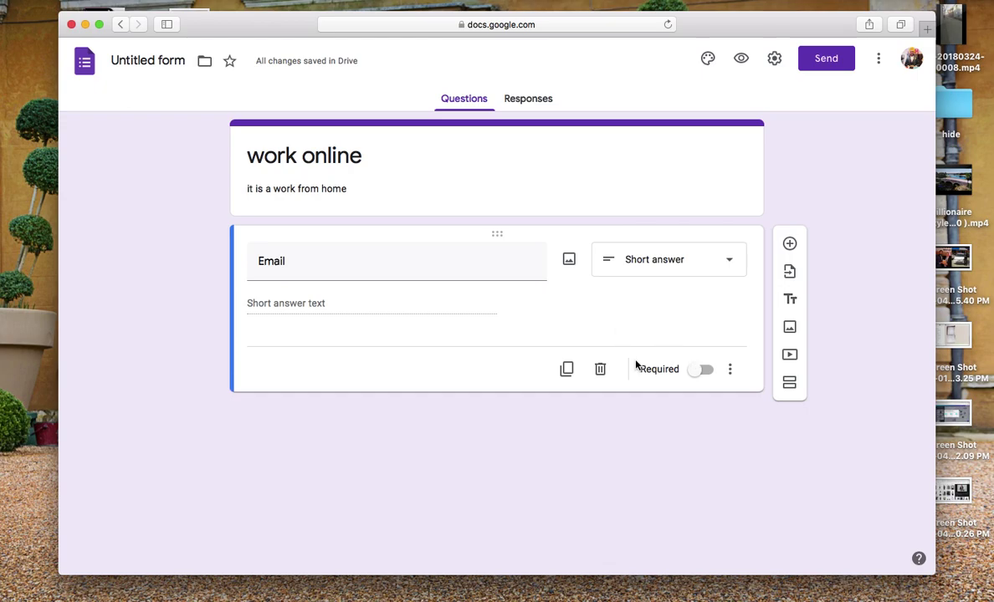
pyautogui.click(702, 372)
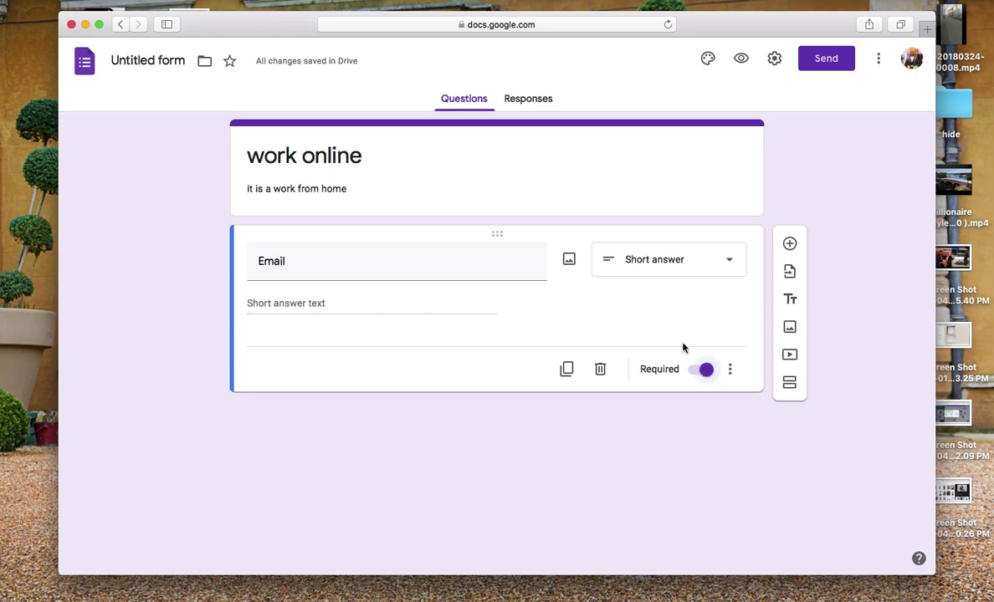
pyautogui.click(705, 267)
pyautogui.click(680, 161)
# Step: Add a required short-answer question named "Name" below the Email question
pyautogui.click(789, 244)
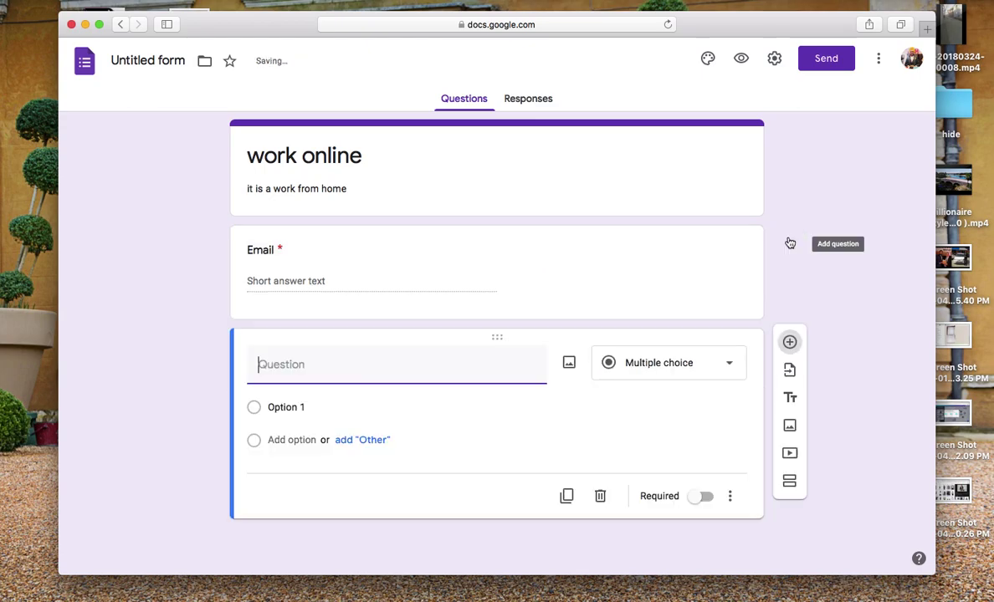
pyautogui.click(342, 364)
pyautogui.write('Name')
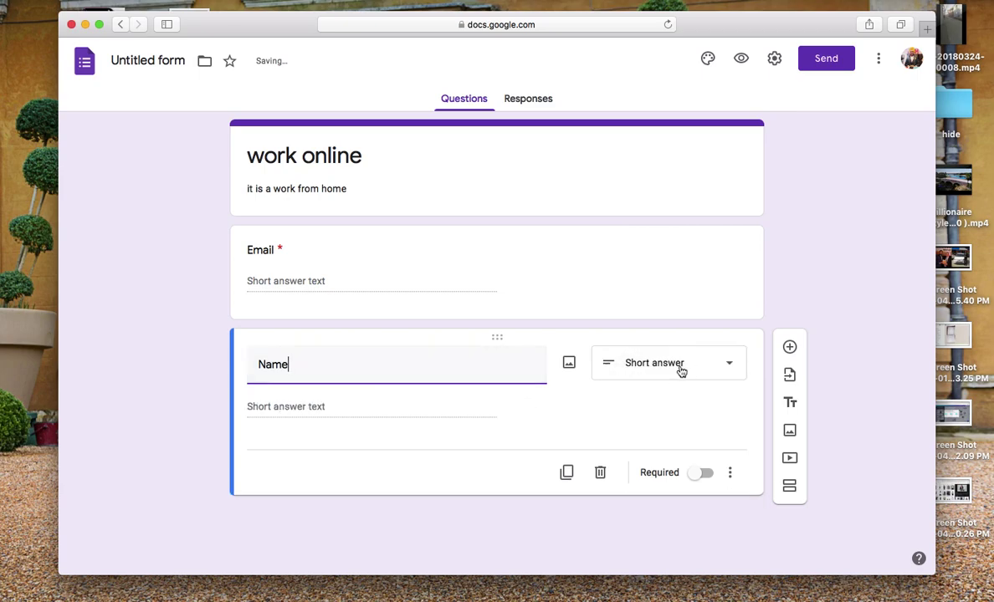
pyautogui.click(696, 473)
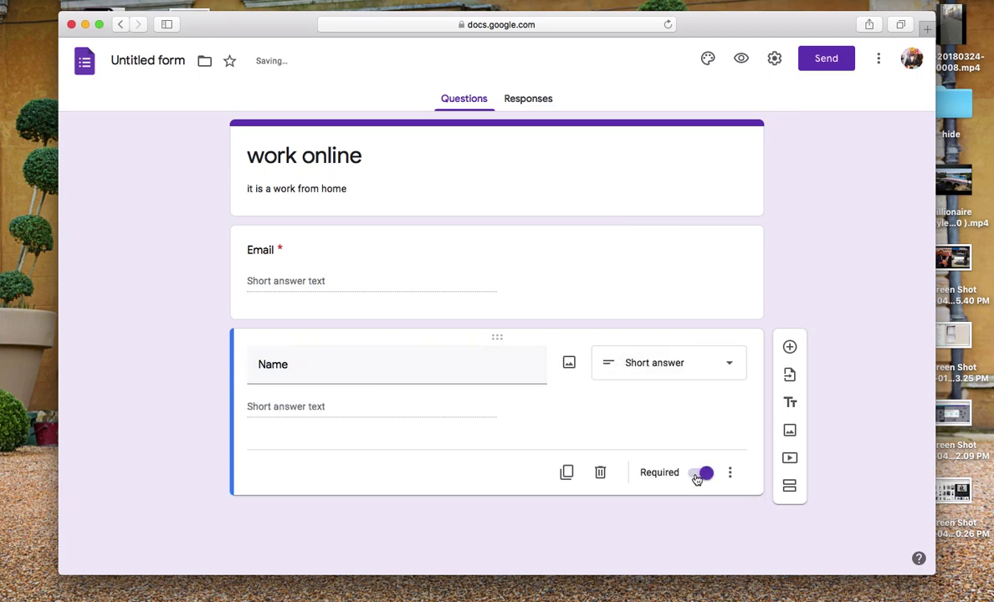
# Step: Add a required short-answer question named "Age" below the Name question
pyautogui.click(791, 347)
pyautogui.write('age')
pyautogui.press('BackSpace')
pyautogui.press('BackSpace')
pyautogui.press('BackSpace')
pyautogui.write('Age')
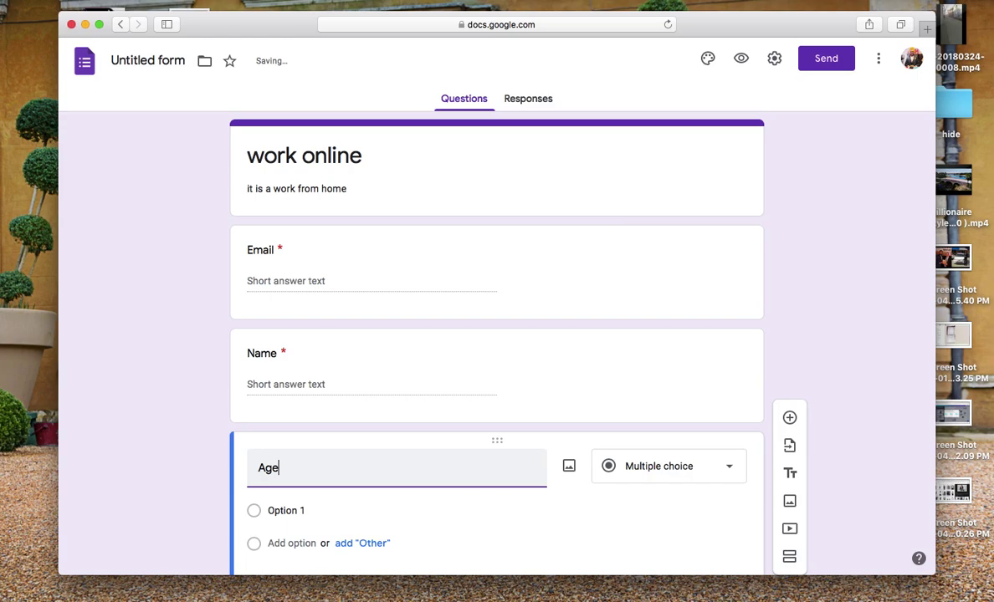
pyautogui.scroll(-2, 539, 435)
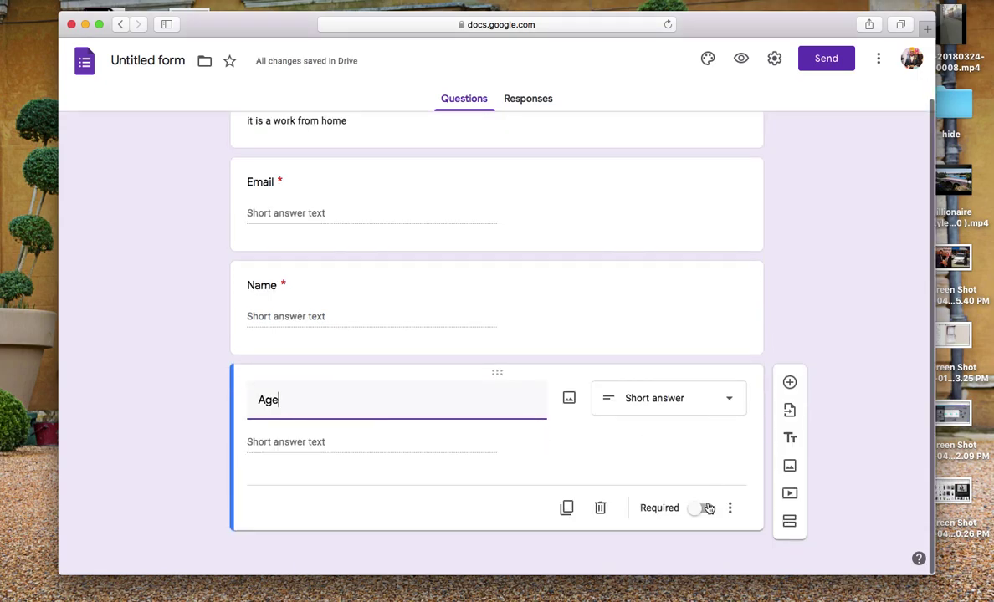
pyautogui.click(704, 510)
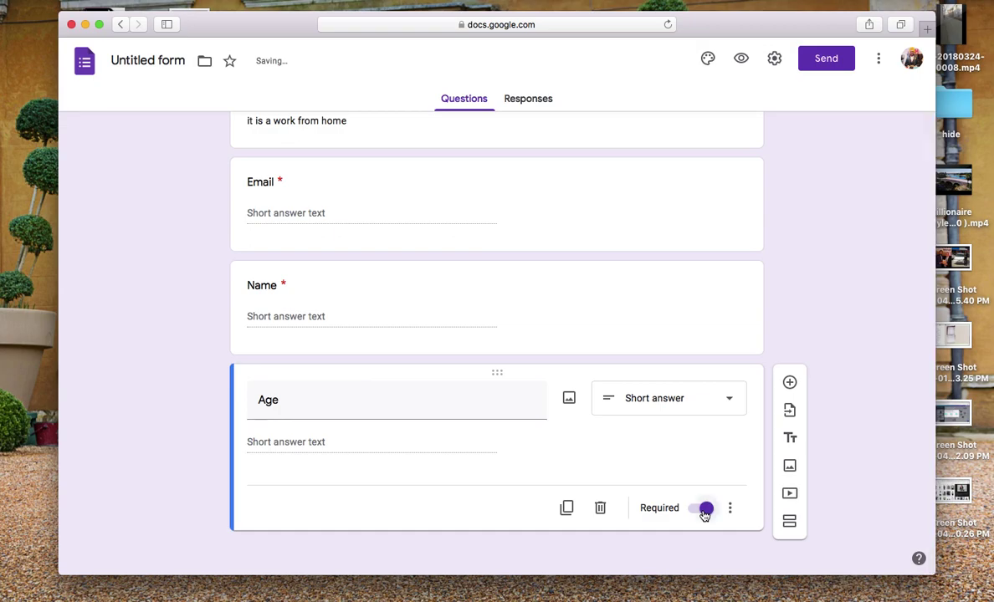
# Step: Add an optional short-answer question "city" and a paragraph question "why you wanna start online work" below Age
pyautogui.click(789, 384)
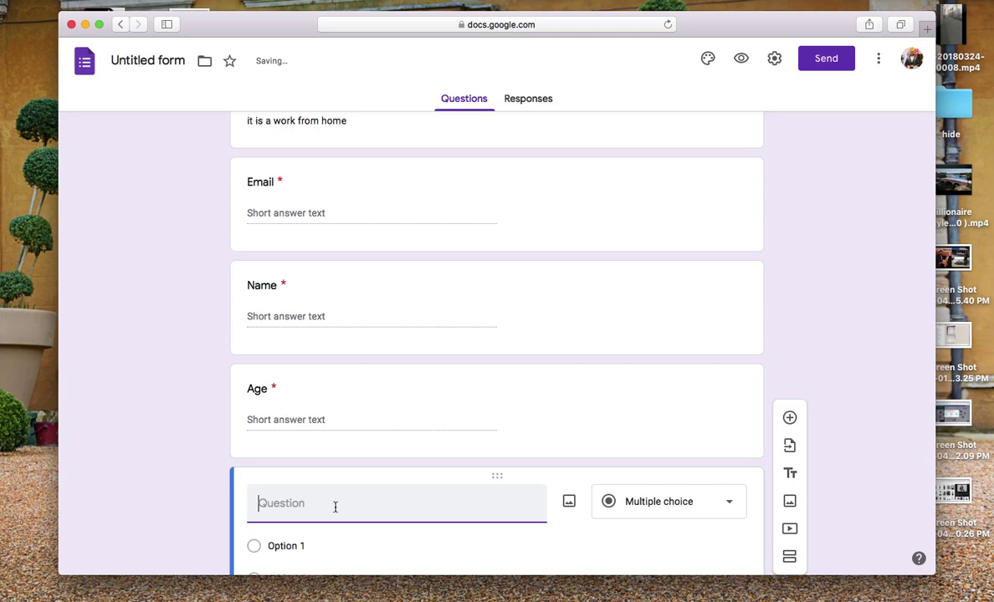
pyautogui.write('city')
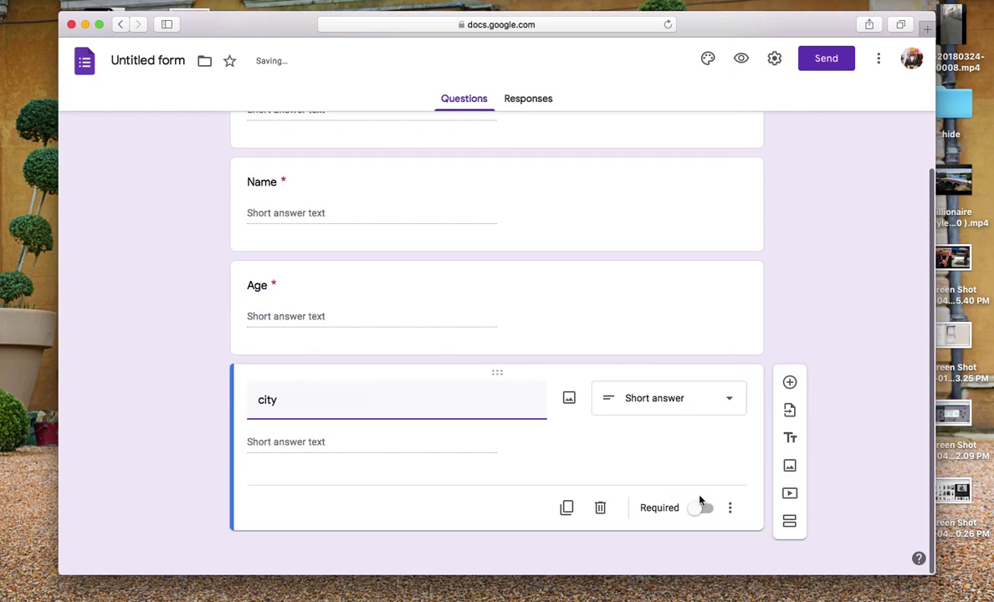
pyautogui.click(789, 383)
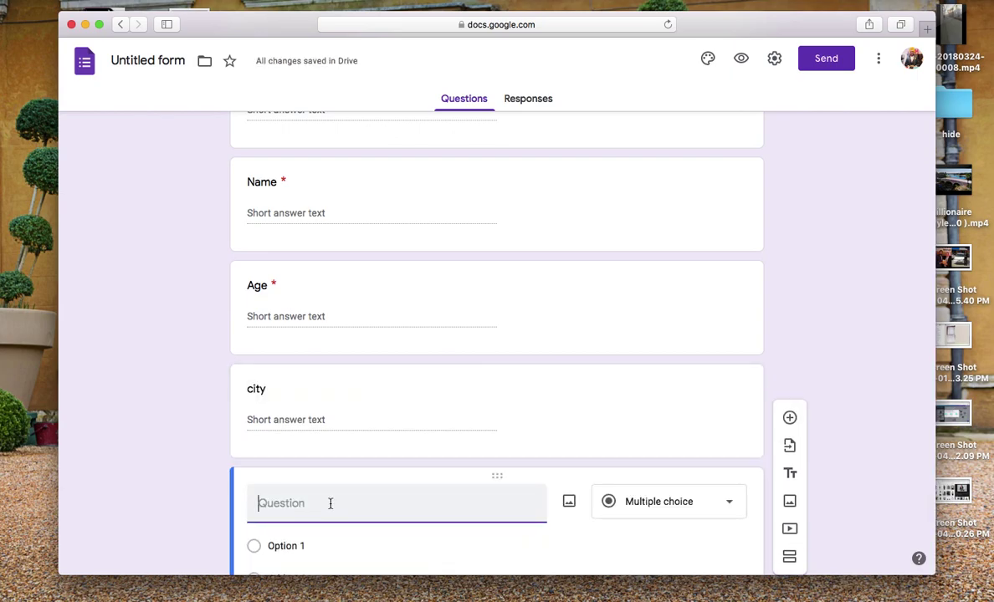
pyautogui.write('why you wanna')
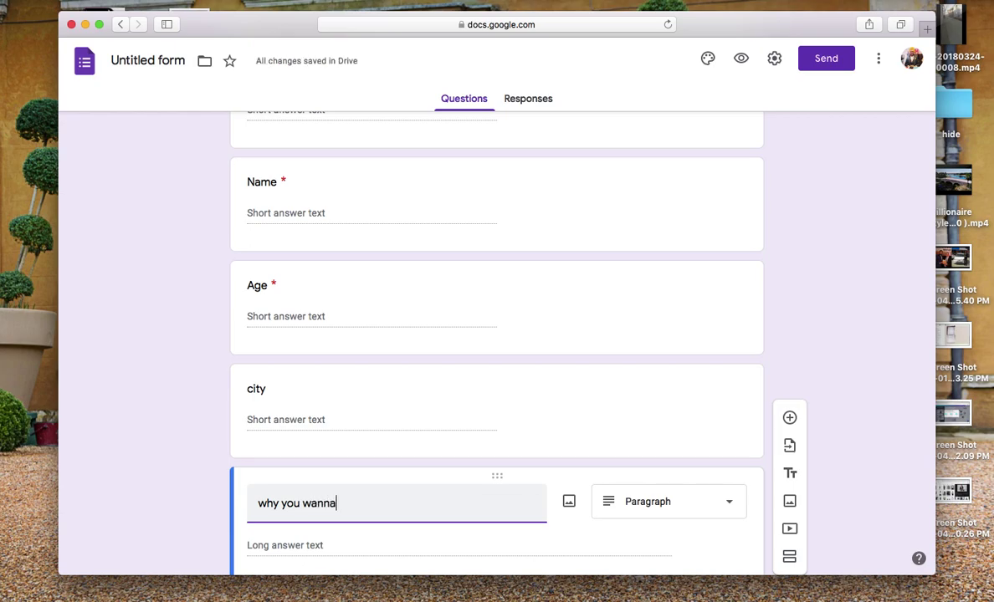
pyautogui.write(' start online work')
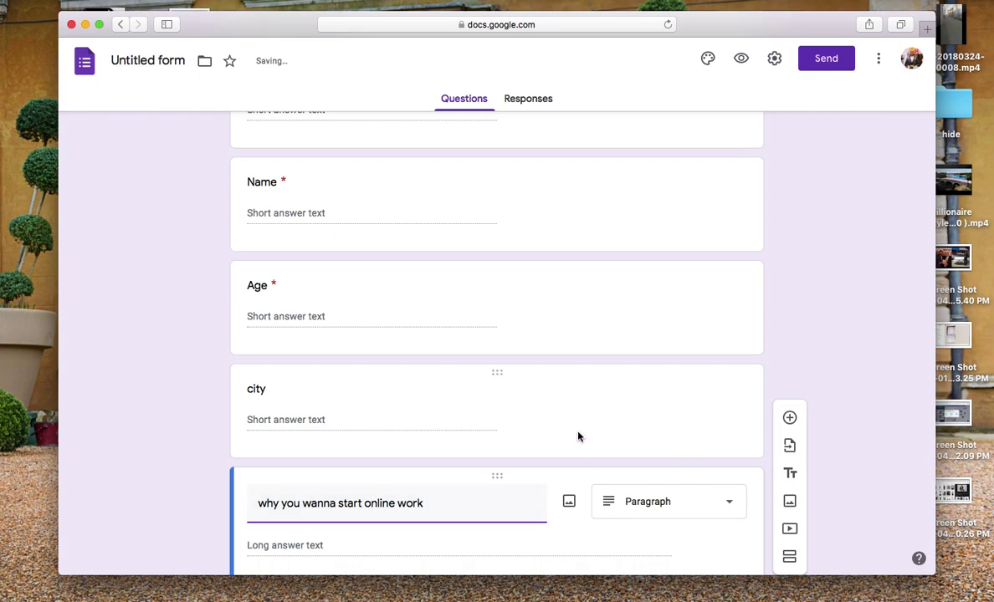
# Step: Append a question mark to the text of the paragraph question about starting online work
pyautogui.scroll(-3, 585, 432)
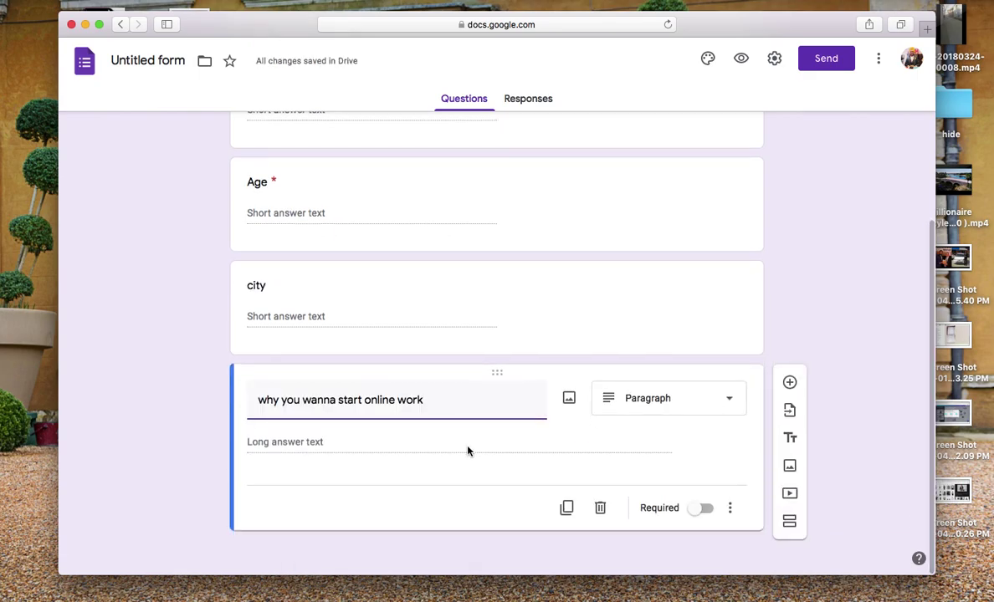
pyautogui.click(386, 442)
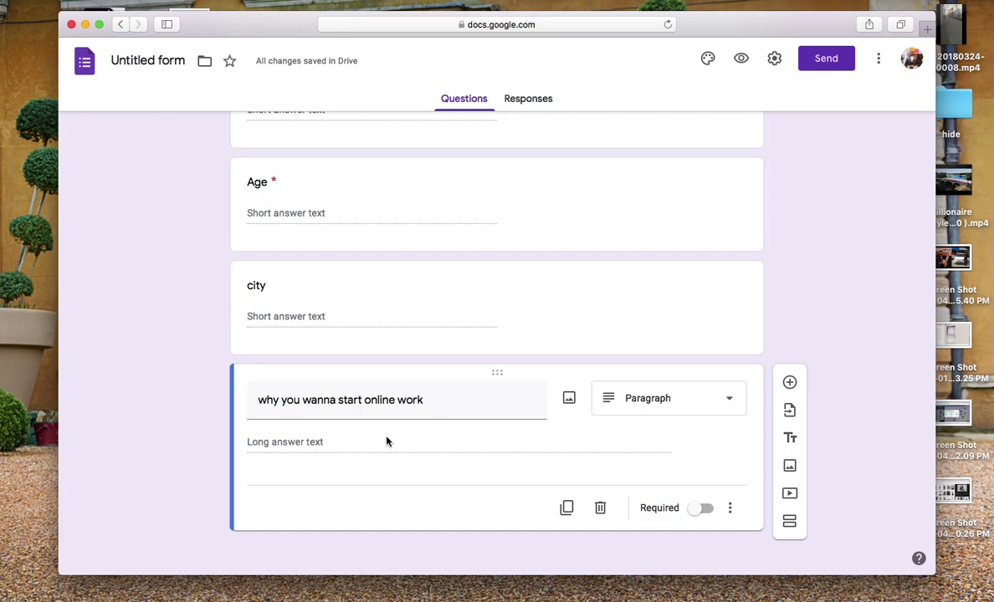
pyautogui.click(463, 407)
pyautogui.tripleClick(464, 407)
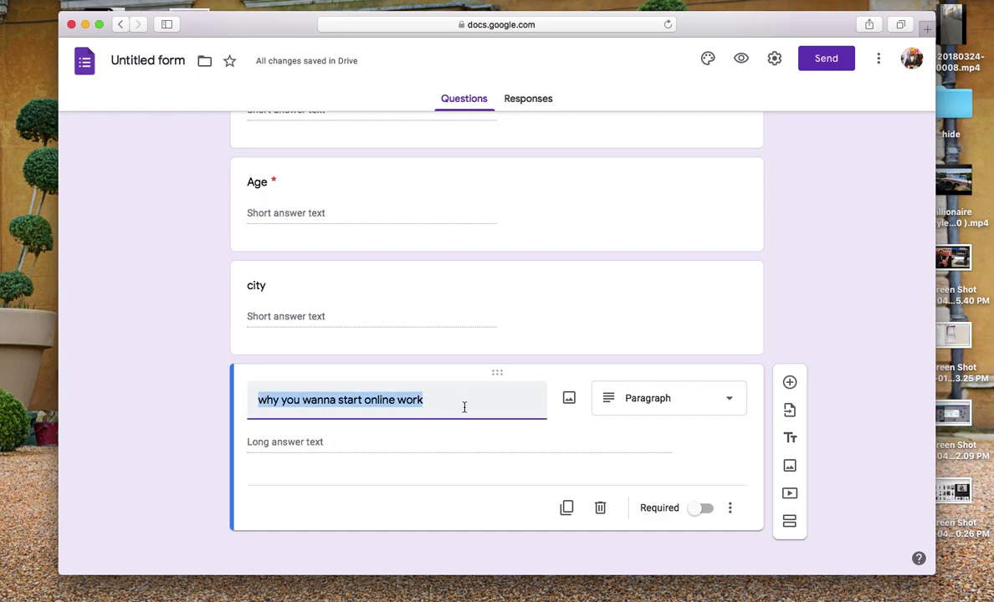
pyautogui.click(464, 407)
pyautogui.write('?')
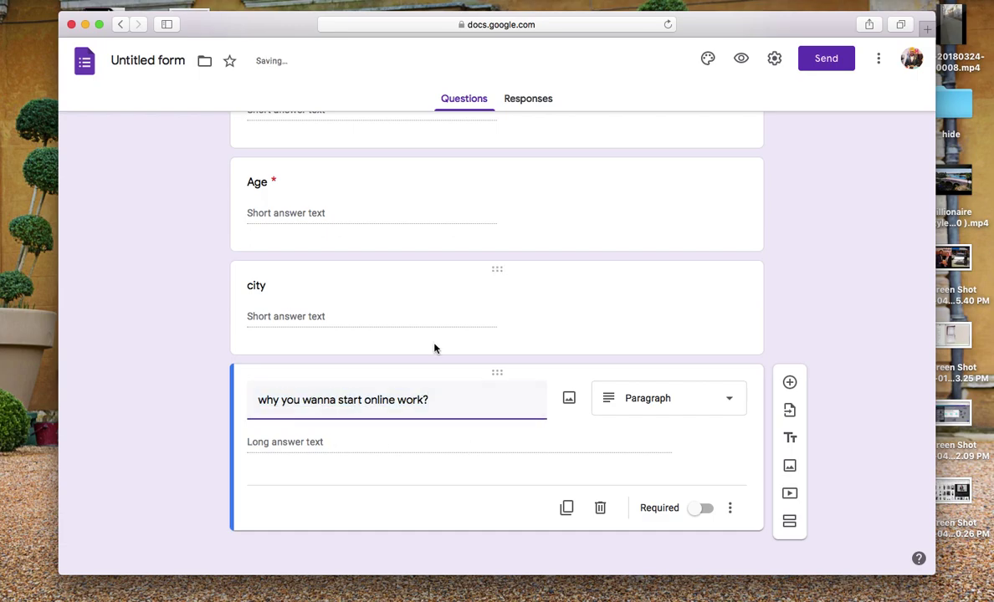
pyautogui.scroll(5, 422, 318)
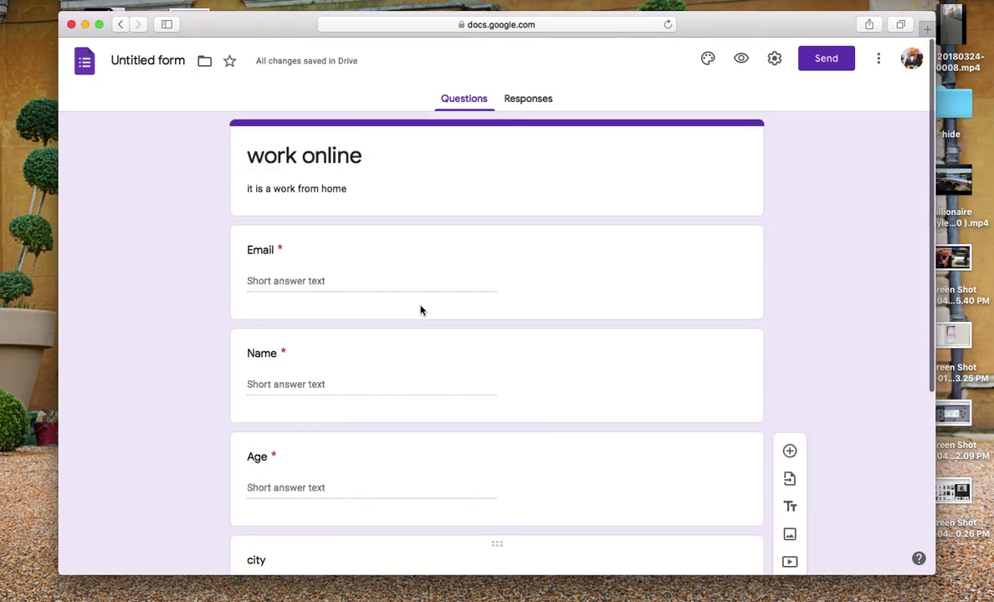
pyautogui.scroll(-4, 420, 310)
pyautogui.scroll(4, 421, 311)
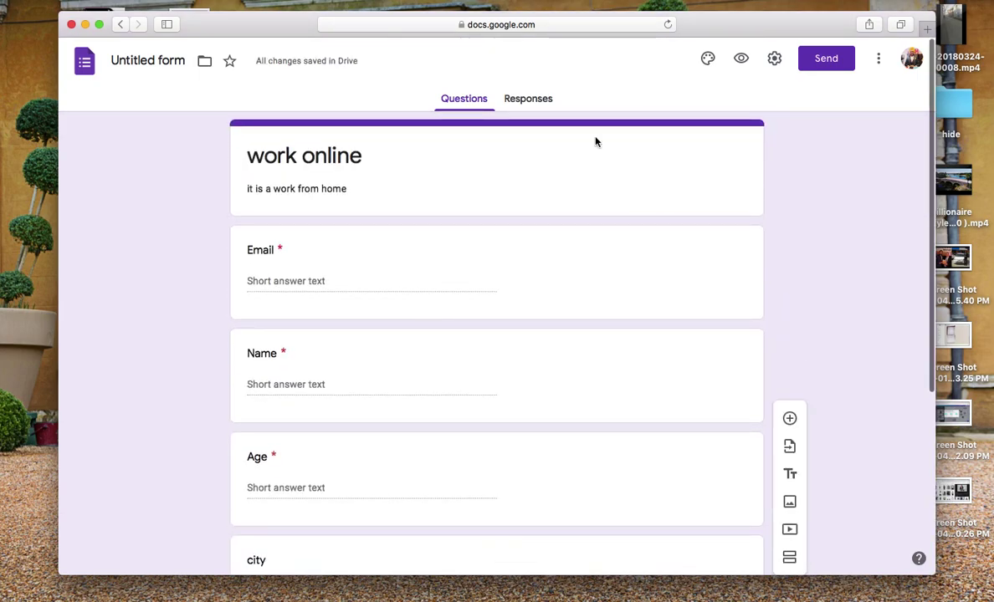
pyautogui.click(828, 64)
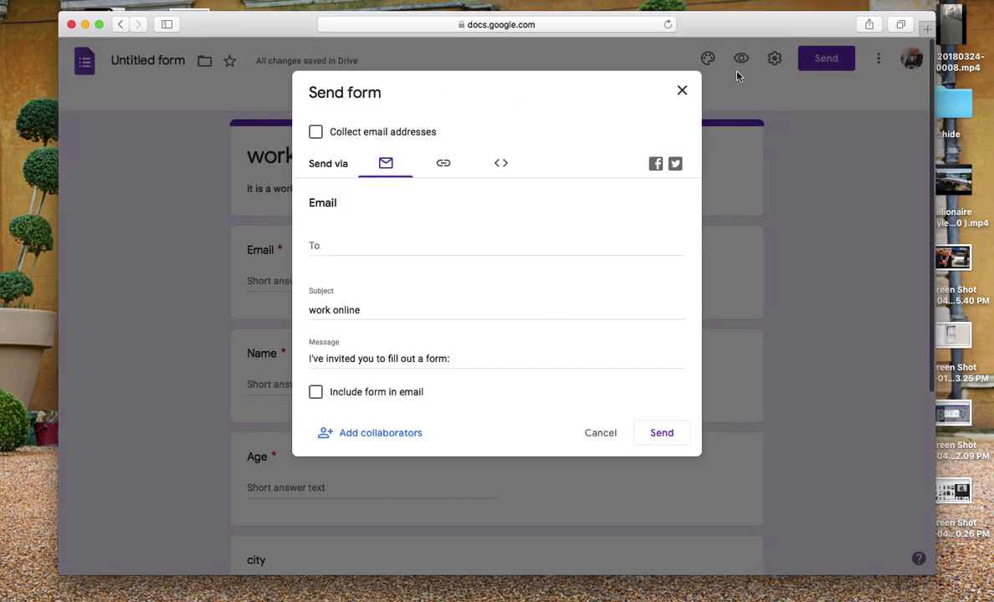
pyautogui.click(679, 92)
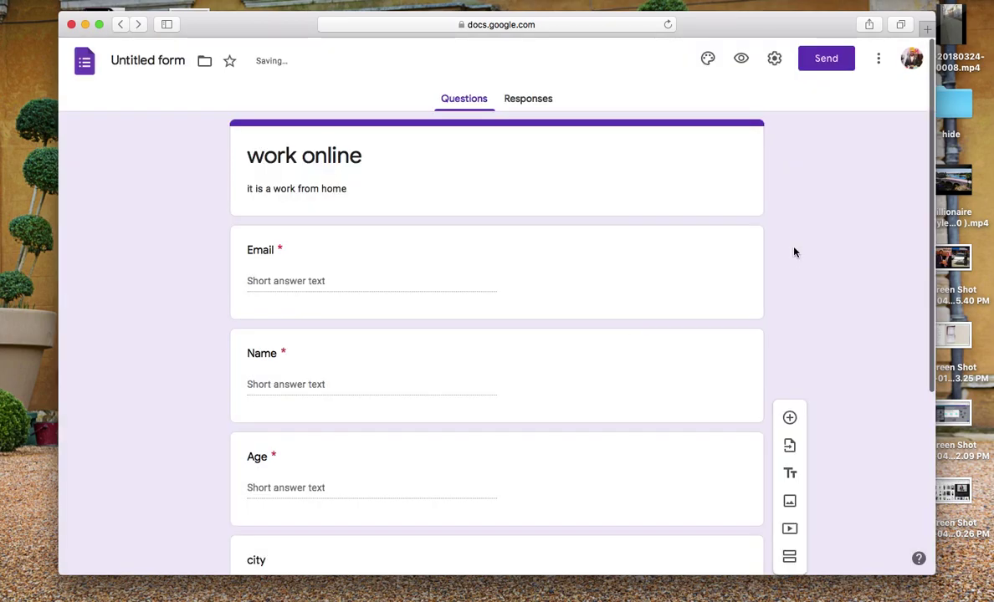
pyautogui.scroll(-5, 623, 331)
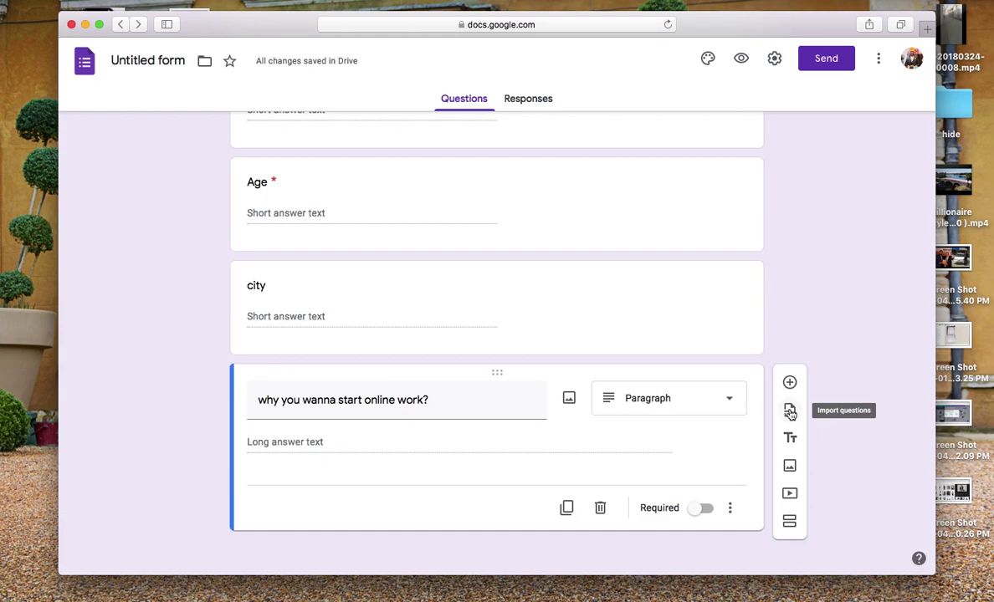
pyautogui.scroll(5, 798, 206)
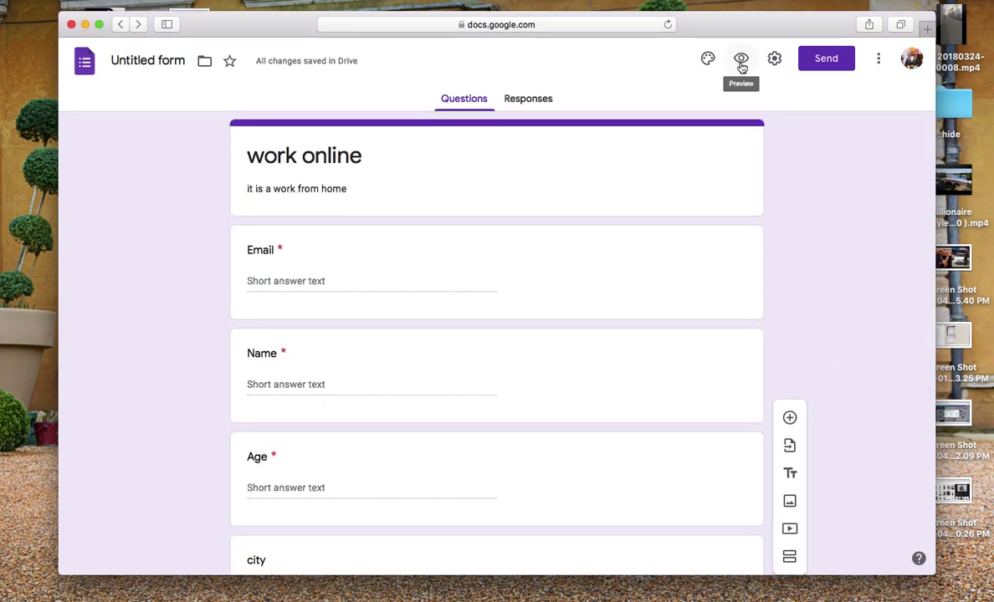
# Step: Preview the form and look through all its questions as a respondent sees them
pyautogui.click(741, 60)
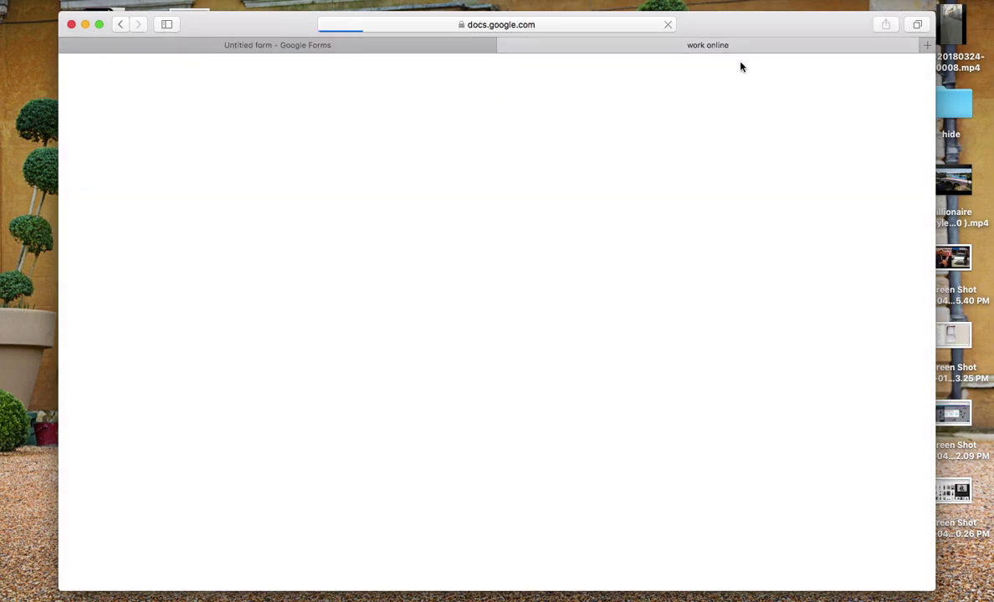
pyautogui.scroll(1, 400, 195)
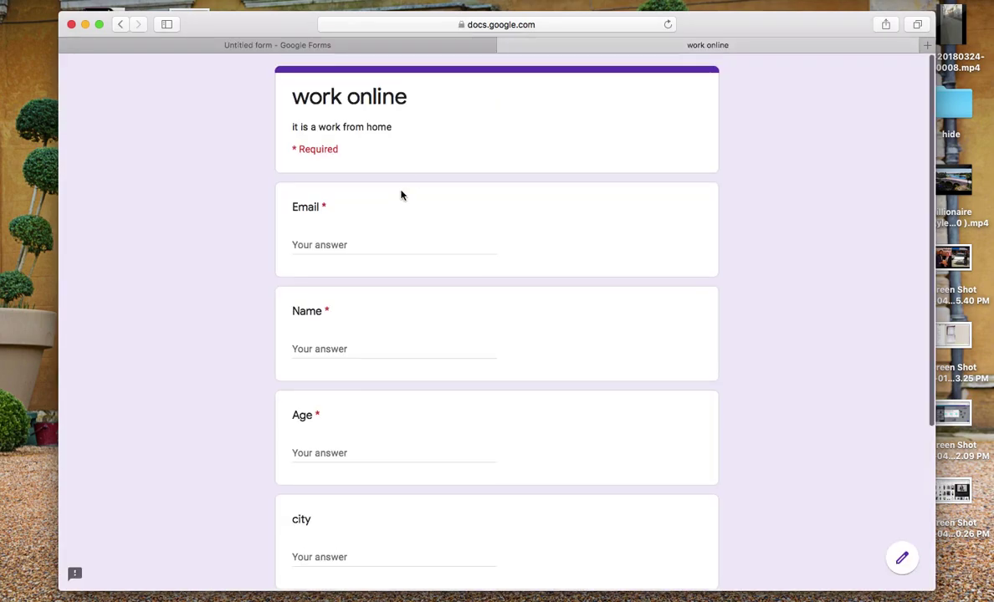
pyautogui.scroll(-3, 401, 195)
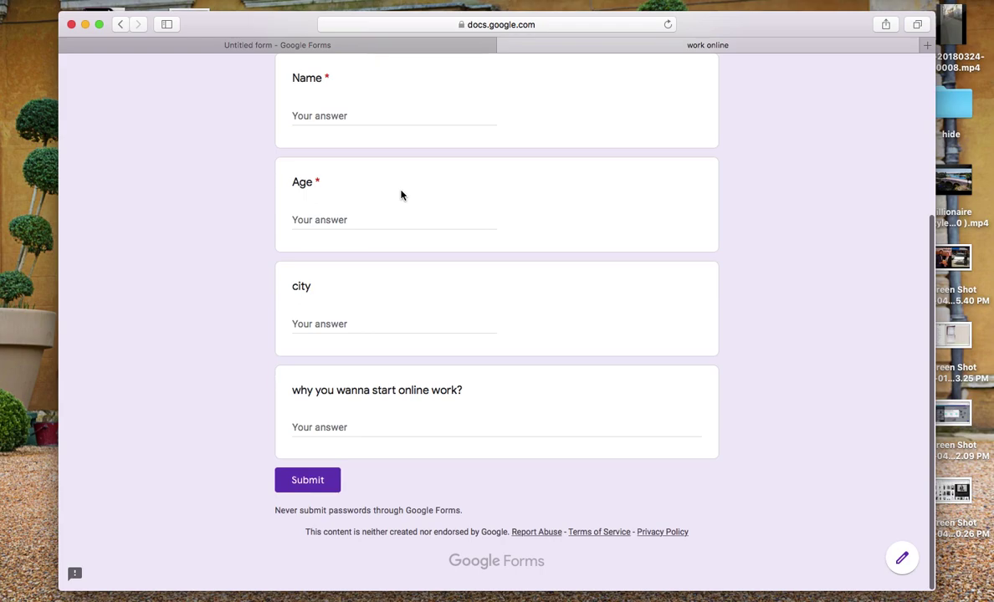
pyautogui.scroll(3, 401, 195)
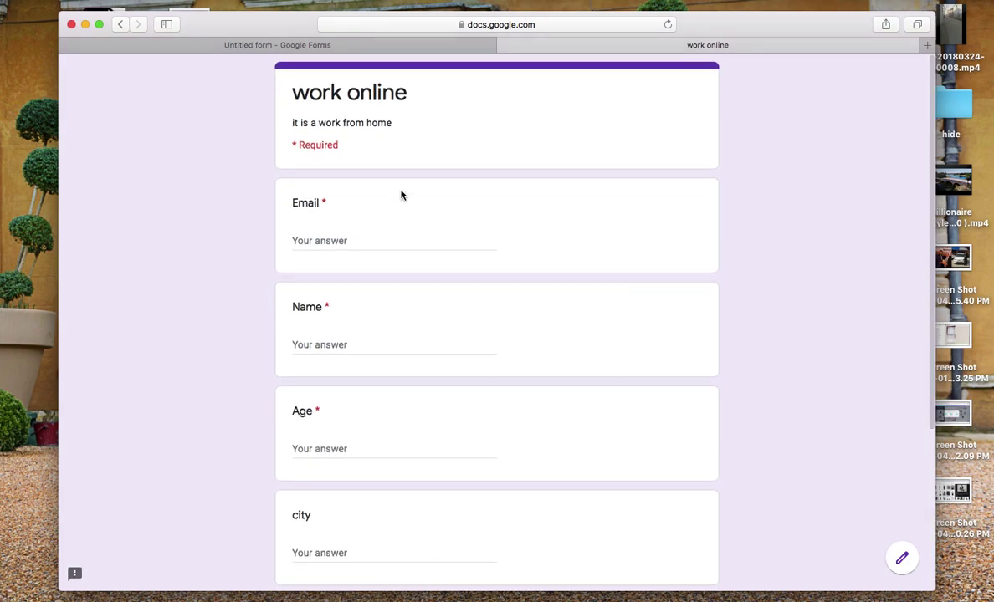
# Step: Return to editing the form, generate a pre-filled link with all answers left blank, and copy it
pyautogui.click(899, 557)
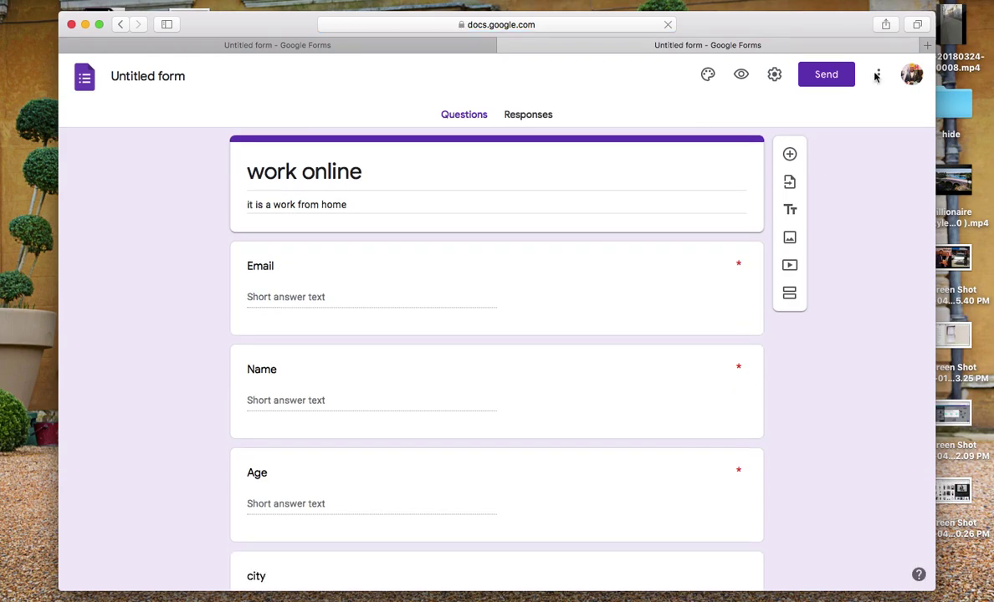
pyautogui.scroll(2, 619, 122)
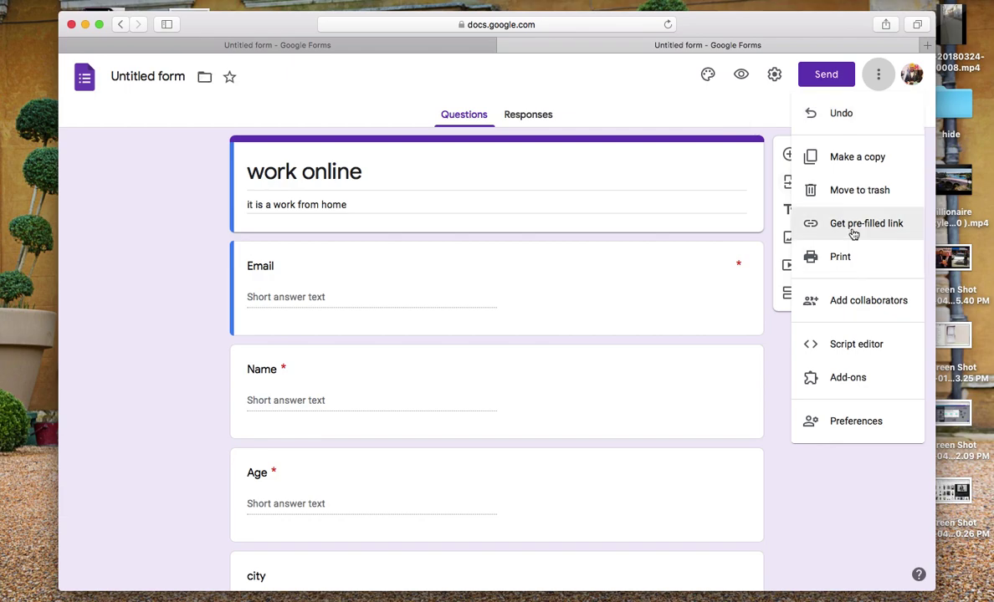
pyautogui.click(863, 225)
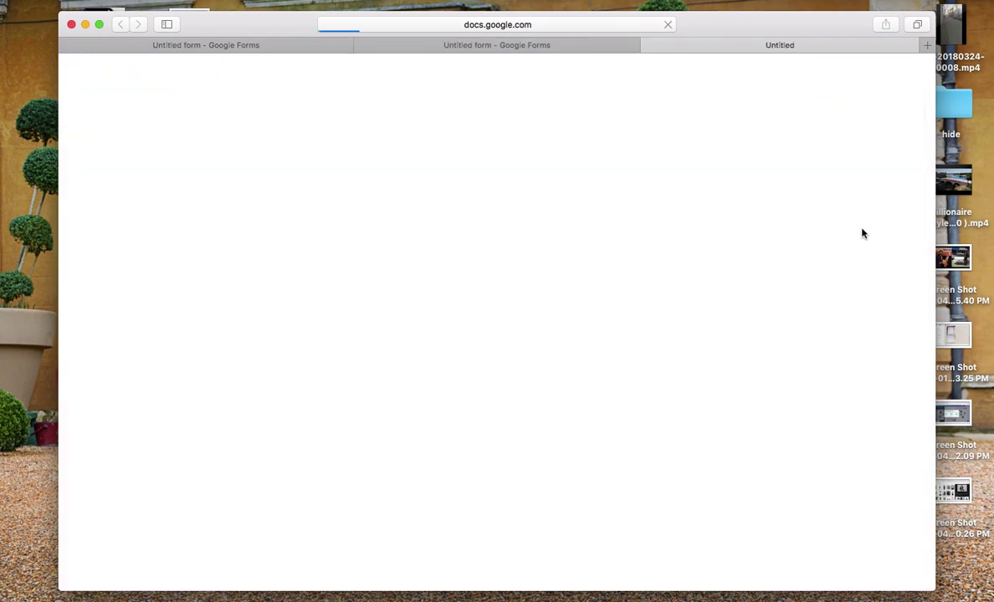
pyautogui.scroll(-4, 505, 222)
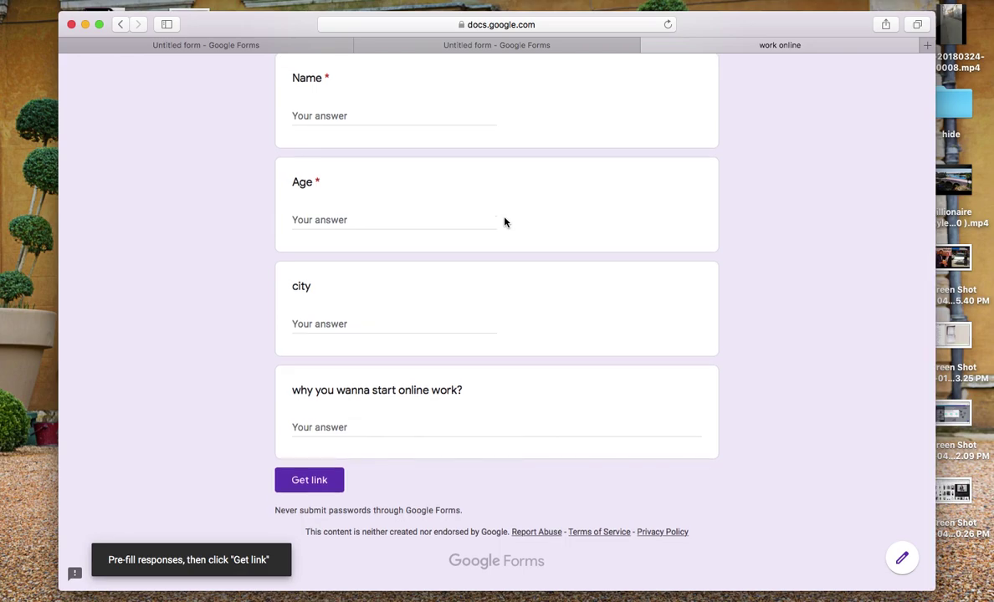
pyautogui.click(309, 481)
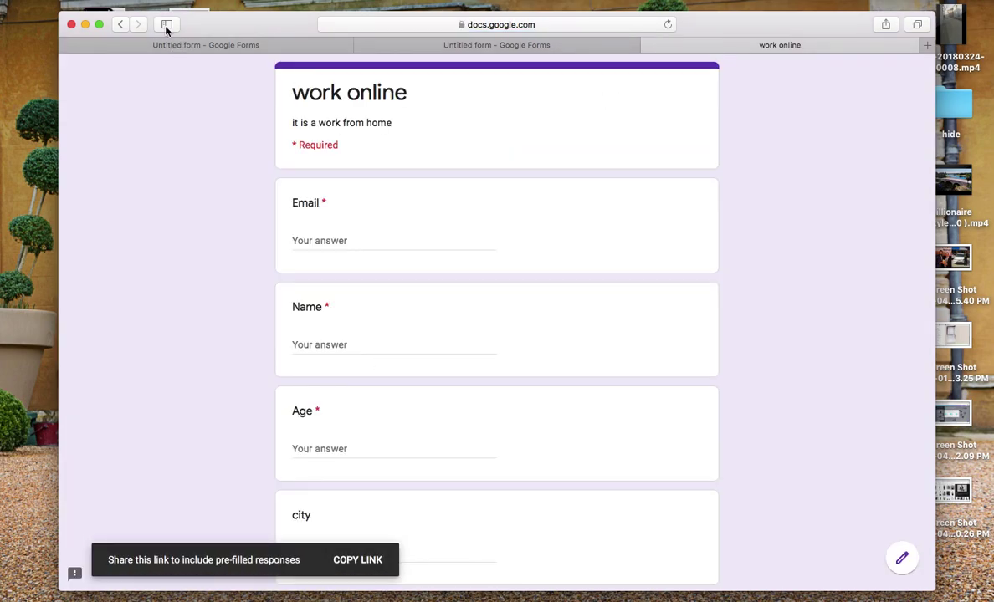
pyautogui.click(352, 561)
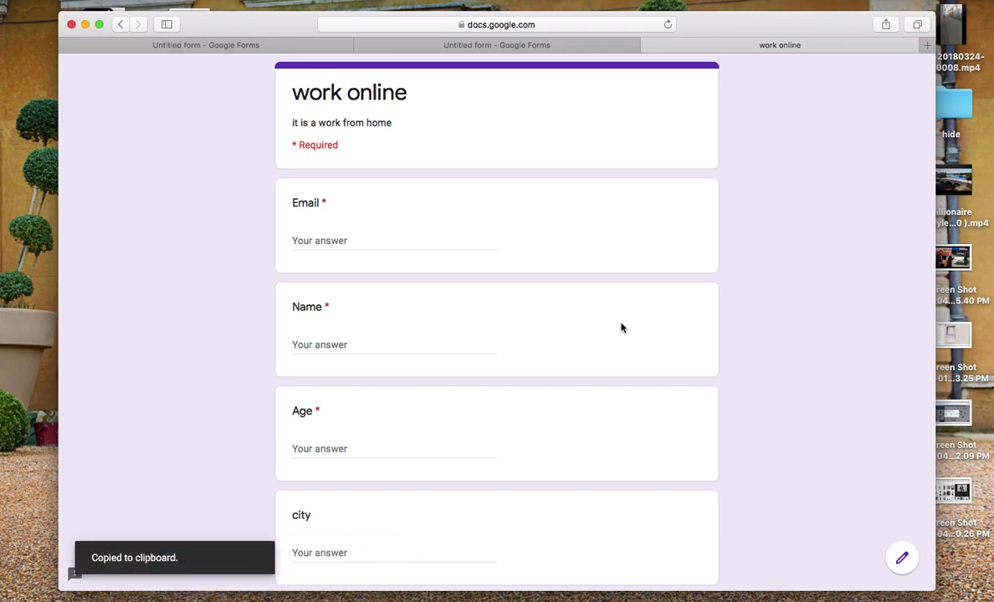
# Step: Load the copied form link in a new browser tab
pyautogui.click(927, 45)
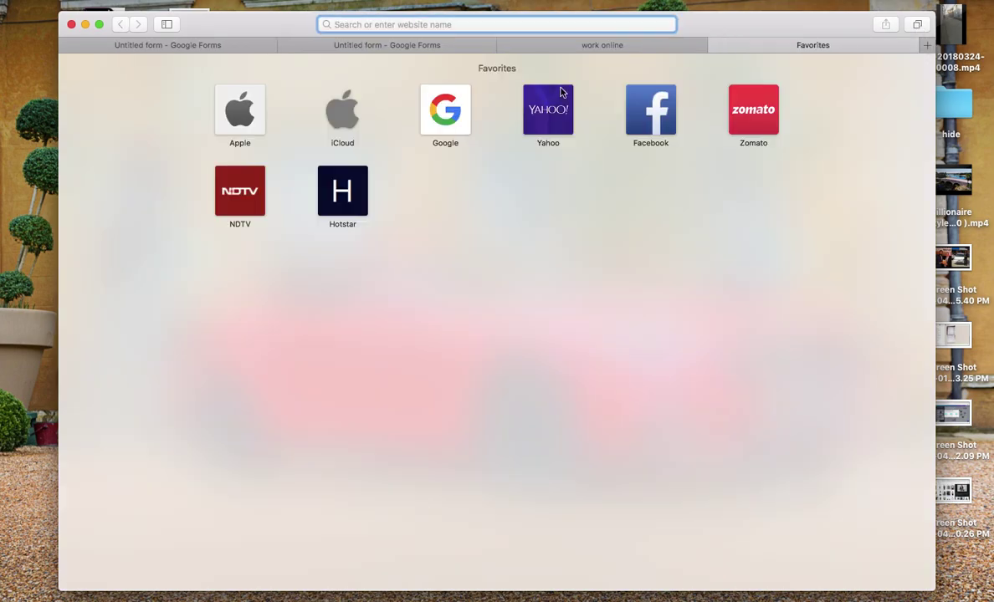
pyautogui.click(447, 110)
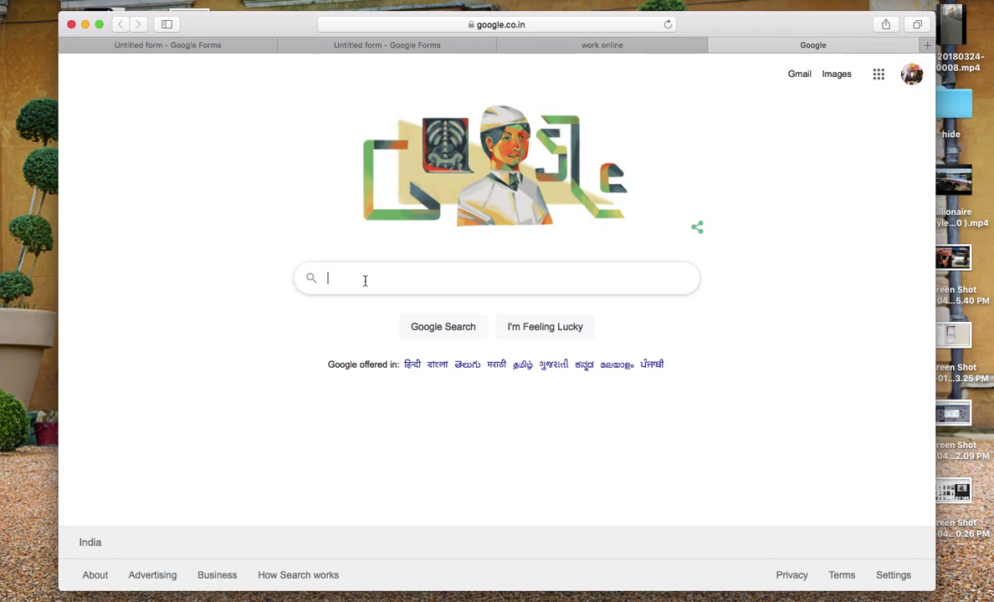
pyautogui.click(351, 278)
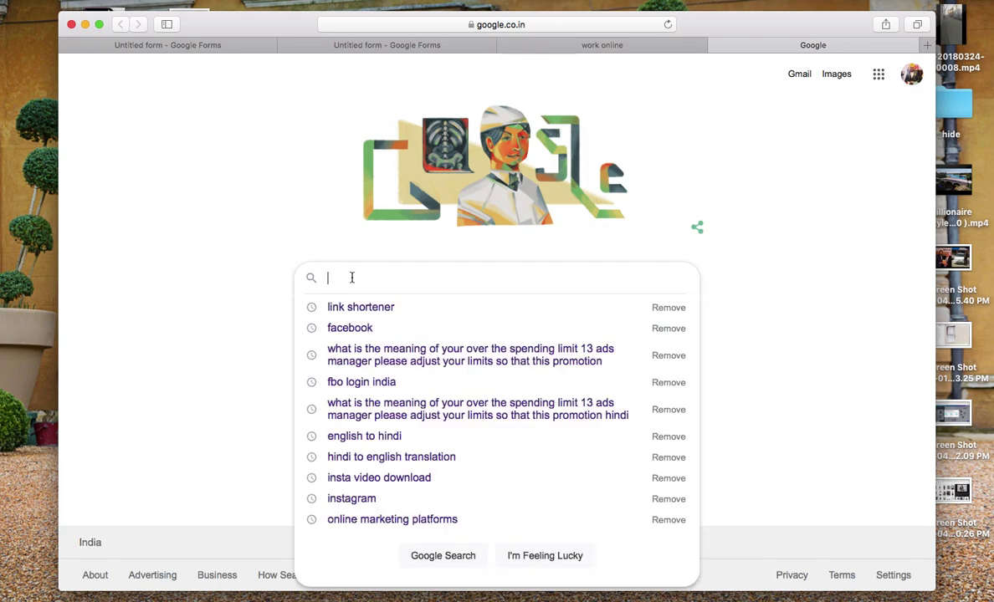
pyautogui.rightClick(351, 278)
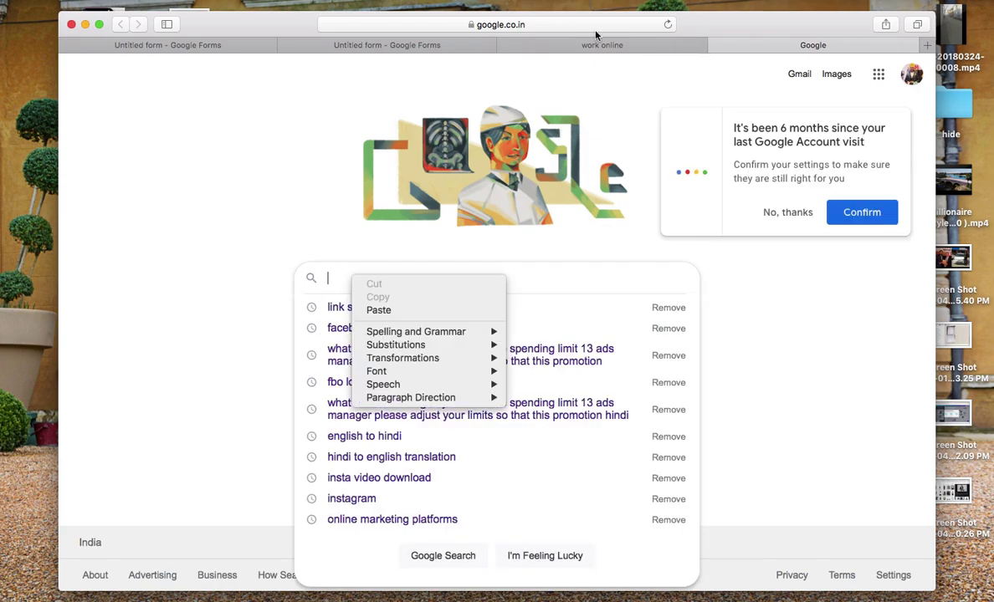
pyautogui.click(552, 26)
pyautogui.click(568, 27)
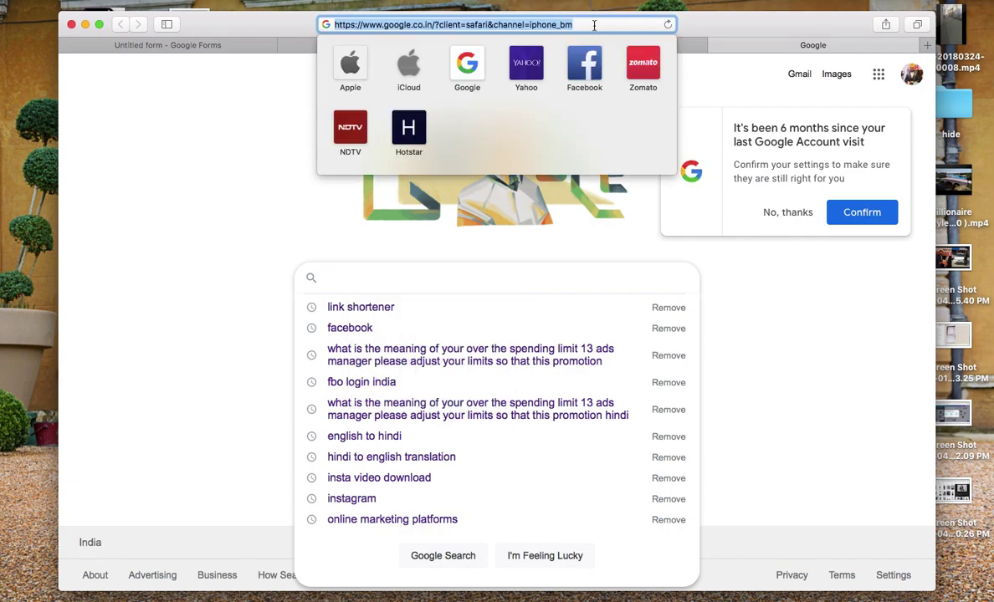
pyautogui.rightClick(595, 25)
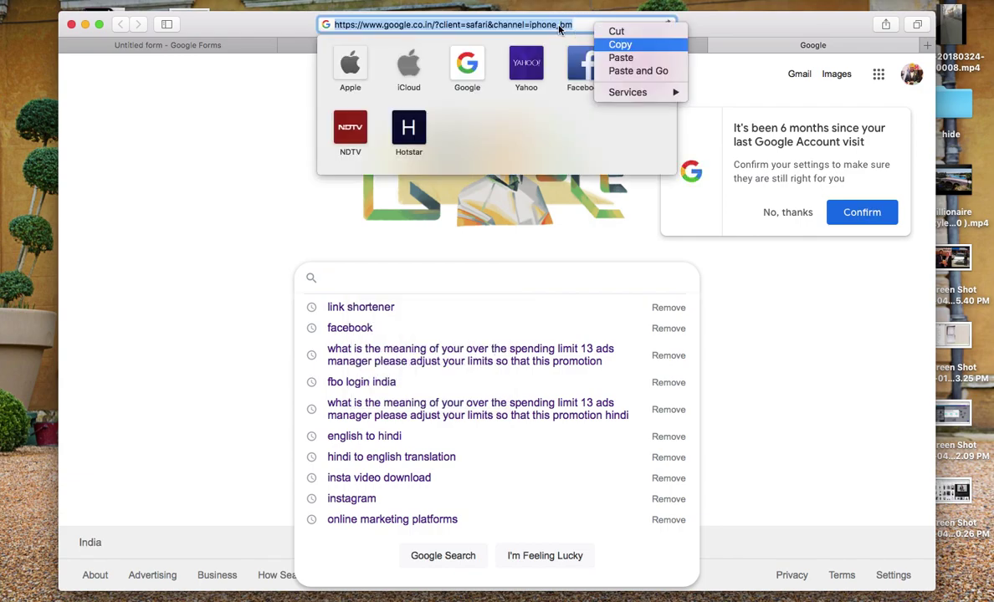
pyautogui.click(621, 57)
pyautogui.press('Return')
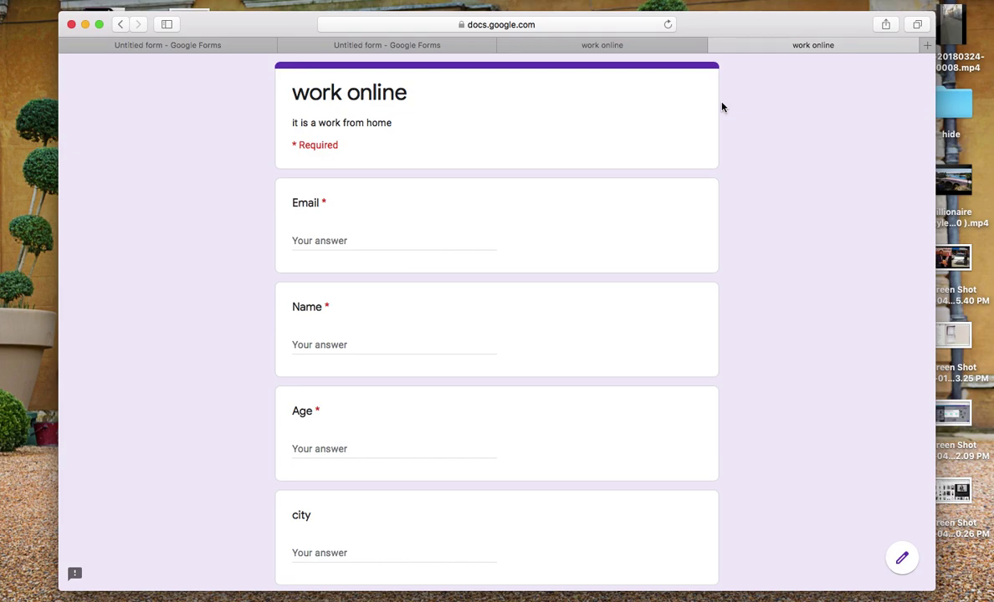
# Step: Check the Email, Name and Age answer fields of the opened form and review the remaining questions without filling them in
pyautogui.scroll(-2, 552, 242)
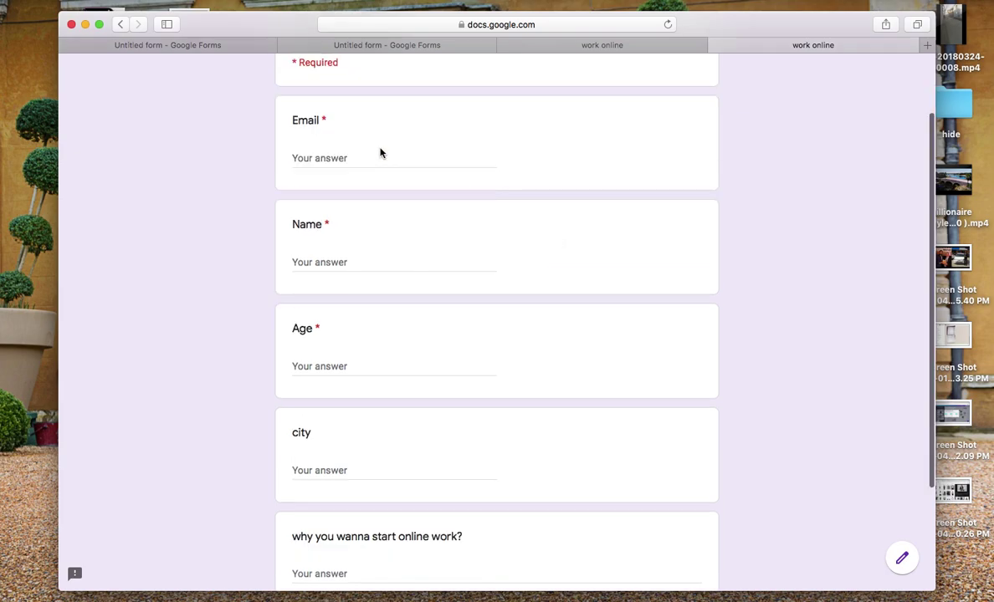
pyautogui.click(338, 156)
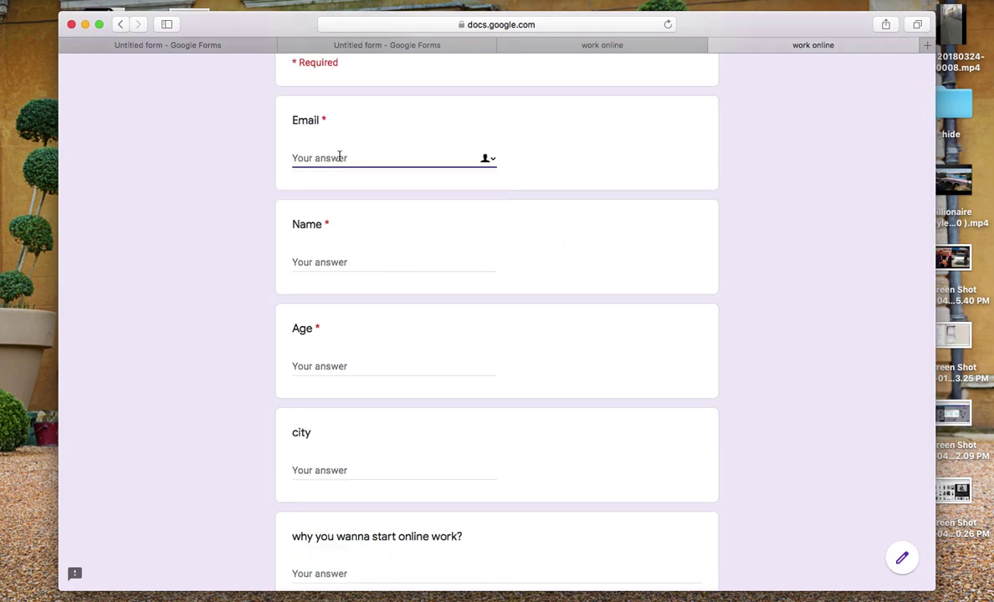
pyautogui.click(335, 262)
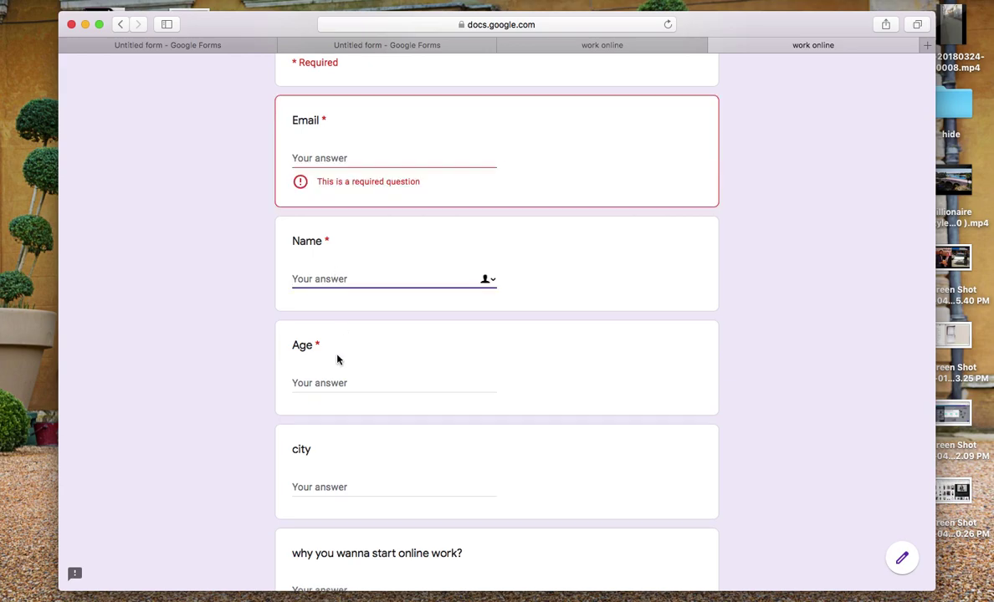
pyautogui.click(332, 382)
pyautogui.scroll(-3, 330, 444)
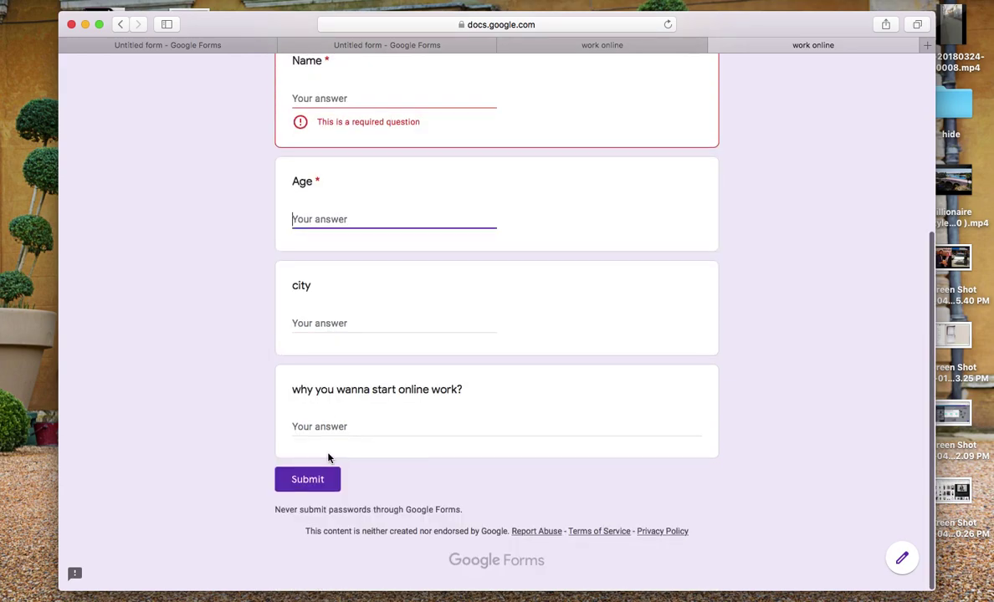
pyautogui.scroll(3, 530, 298)
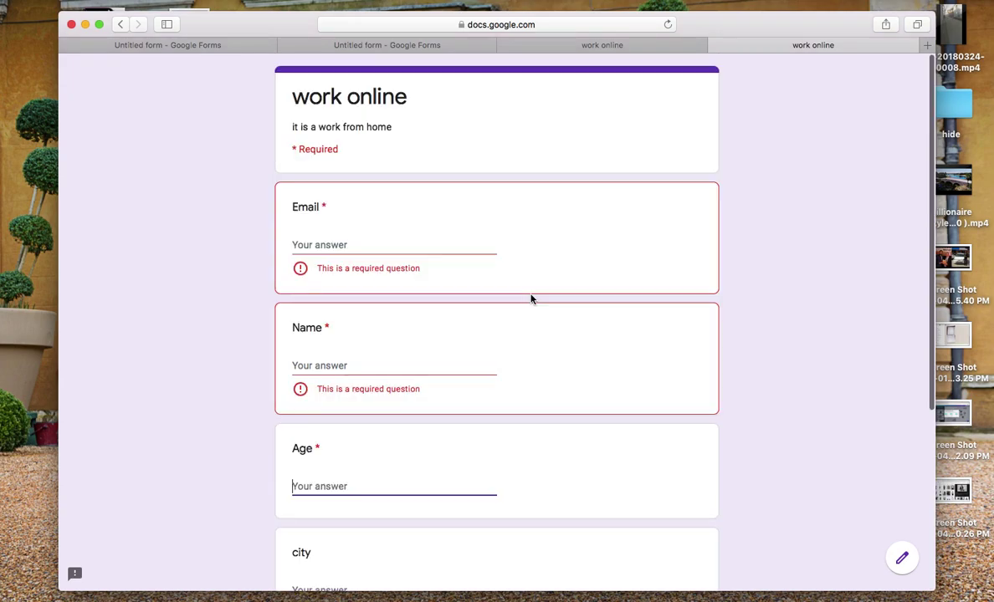
# Step: Go to Google in the same browser tab and search for "link shortener"
pyautogui.click(501, 25)
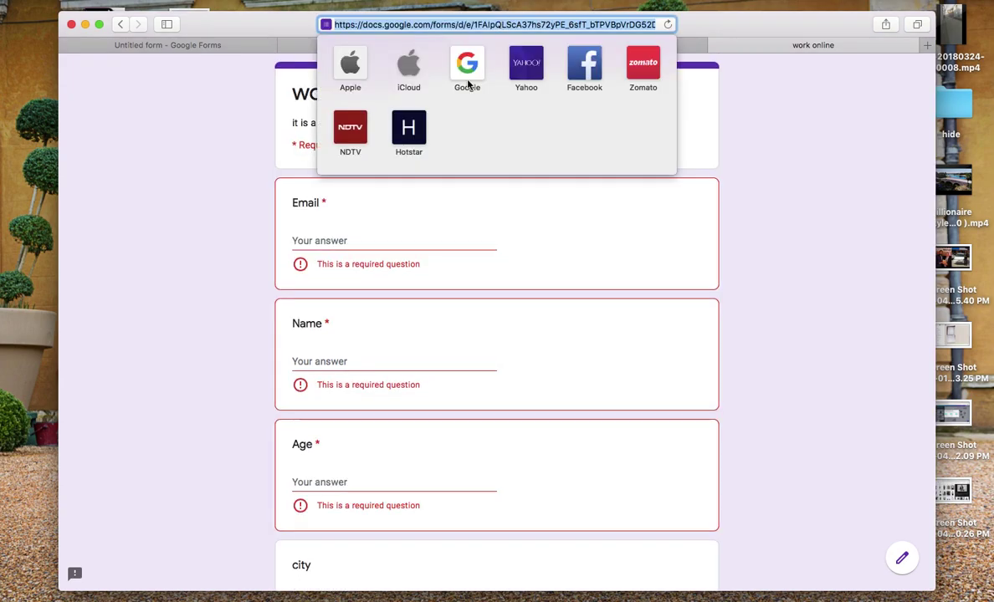
pyautogui.click(467, 67)
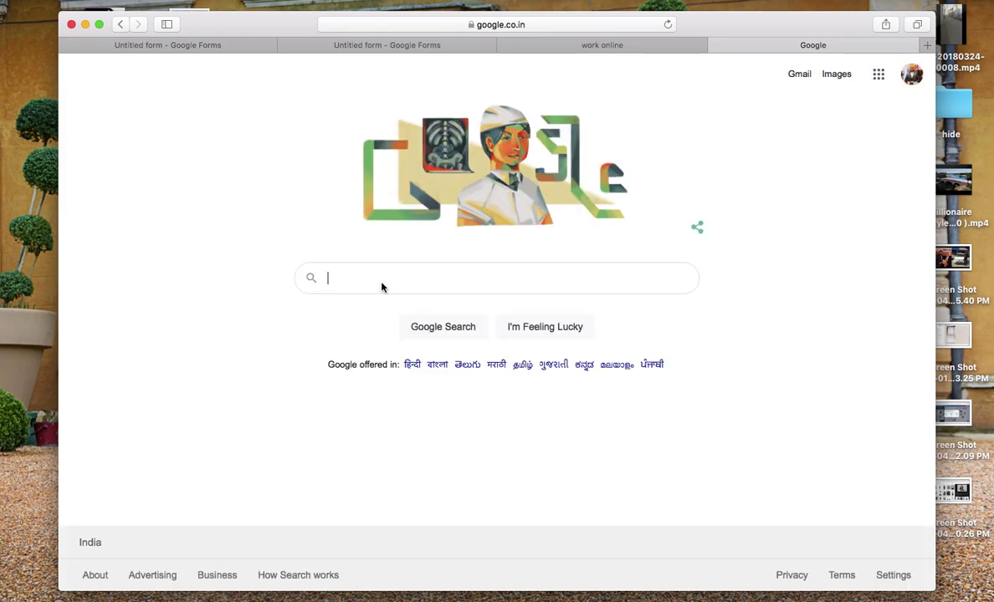
pyautogui.click(382, 283)
pyautogui.write('l')
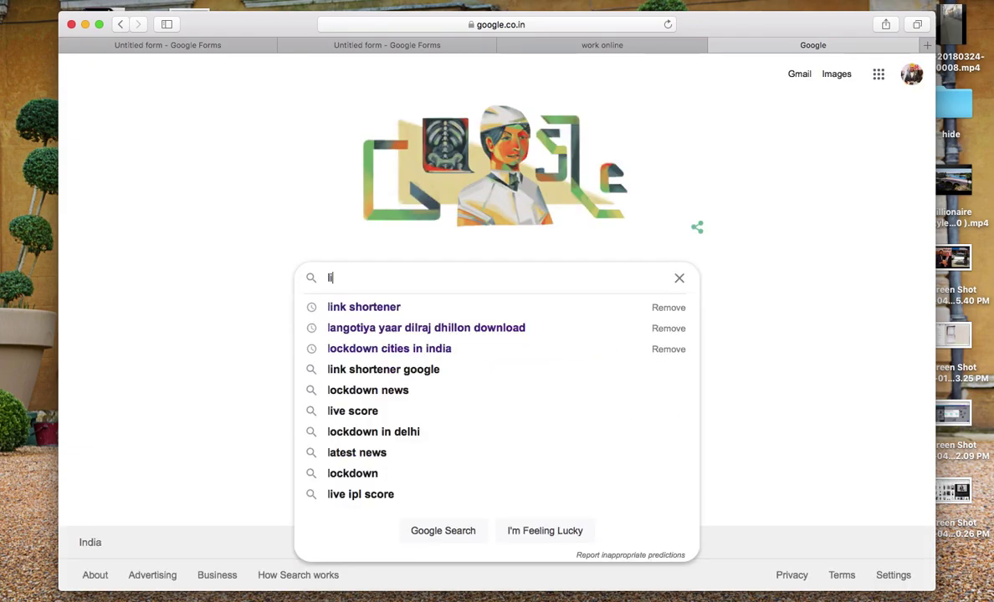
pyautogui.write('ink short')
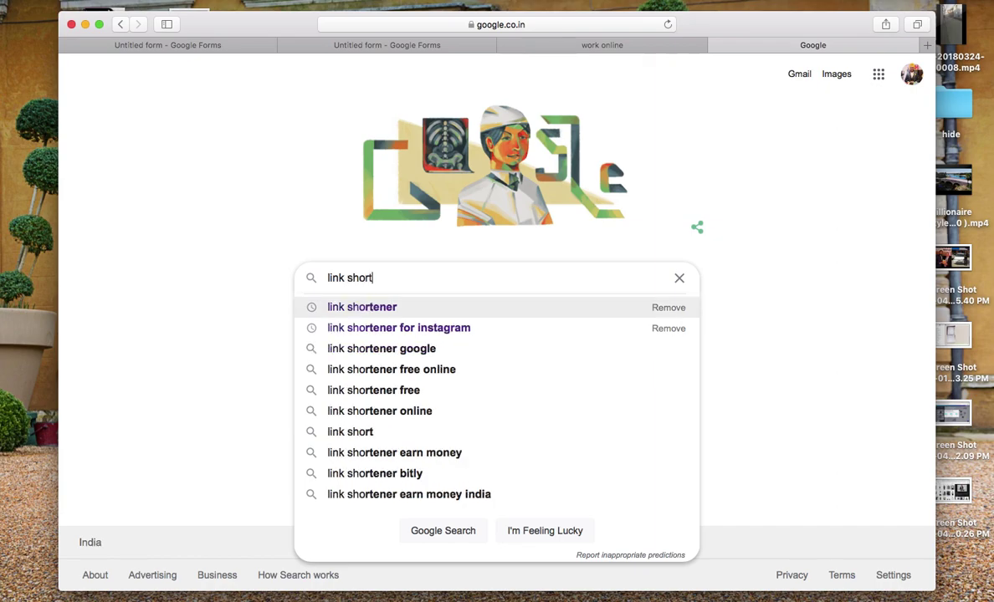
pyautogui.write('e')
pyautogui.click(375, 311)
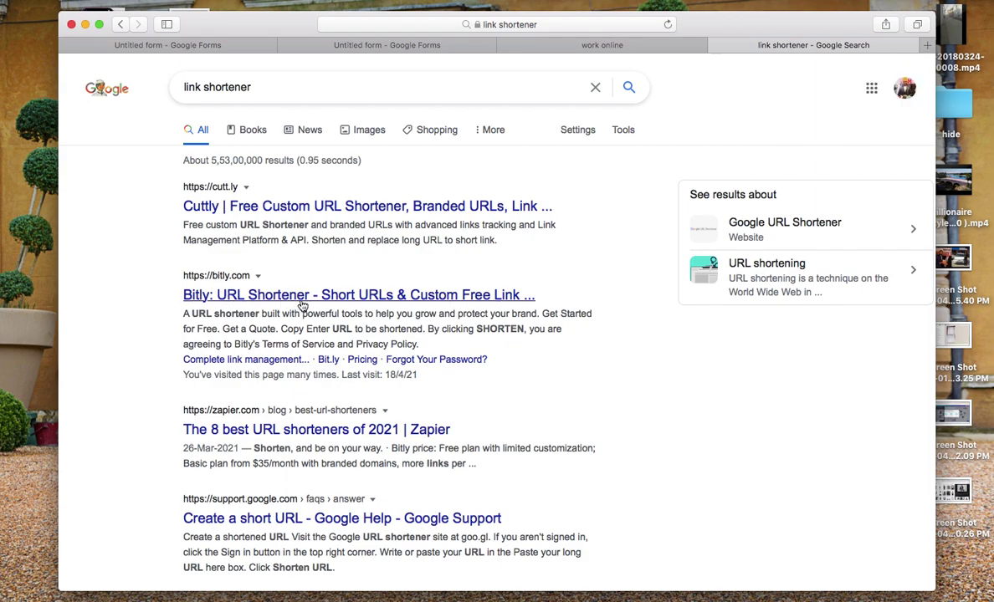
# Step: Open the Bitly search result, paste the copied form link as the URL for shortening, and dismiss the promotional pop-up
pyautogui.click(303, 301)
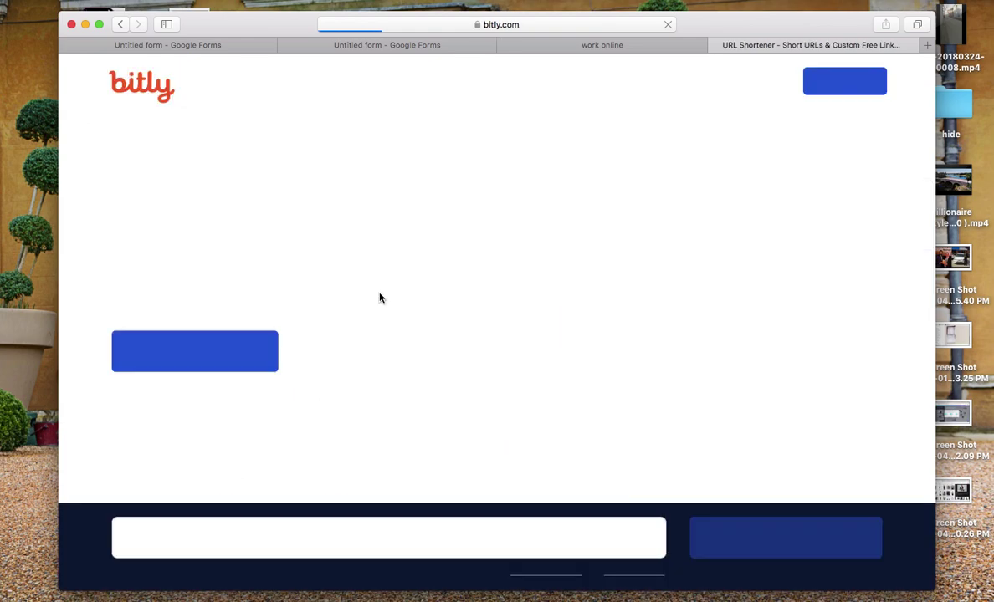
pyautogui.scroll(-3, 419, 344)
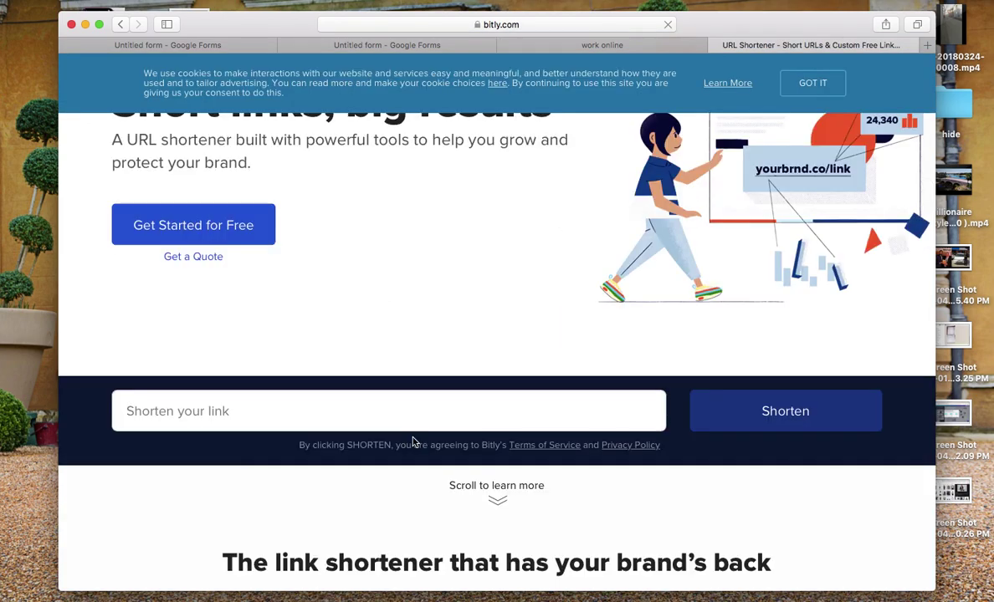
pyautogui.rightClick(259, 409)
pyautogui.click(289, 441)
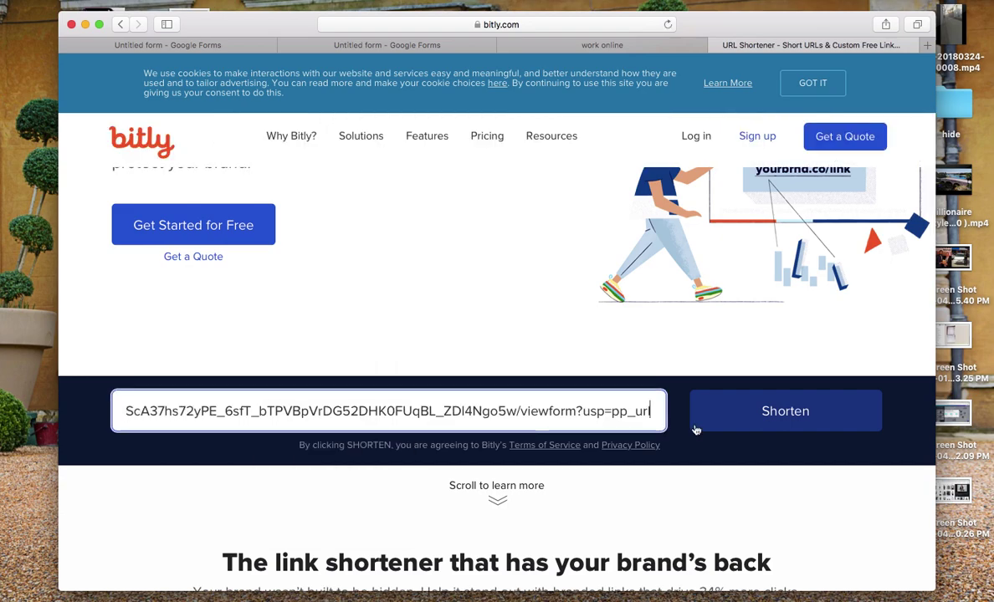
pyautogui.click(895, 353)
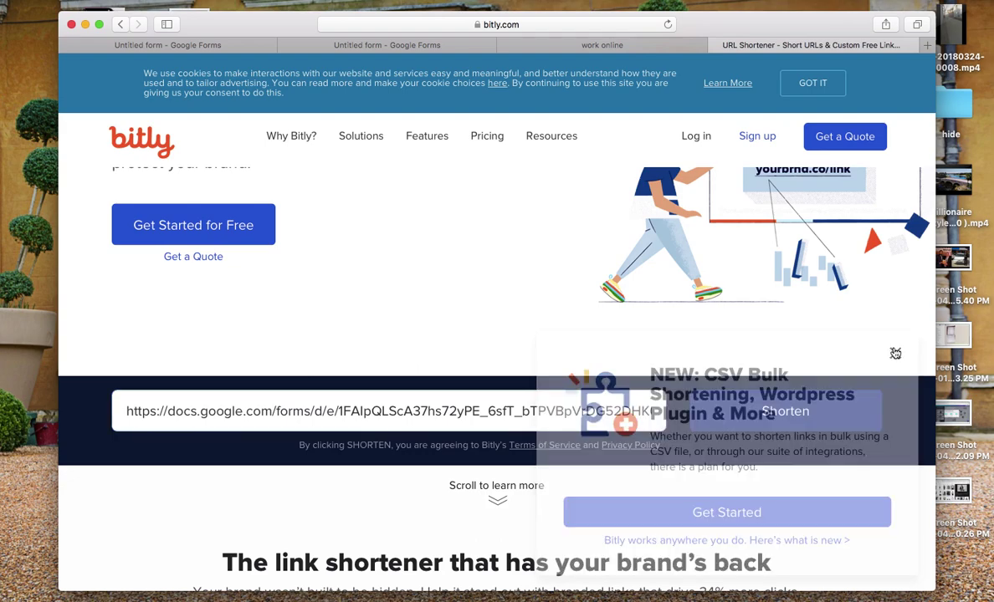
# Step: Shorten the pasted form link with Bitly, copy the resulting short link, and bring up the live "work online" form
pyautogui.click(794, 410)
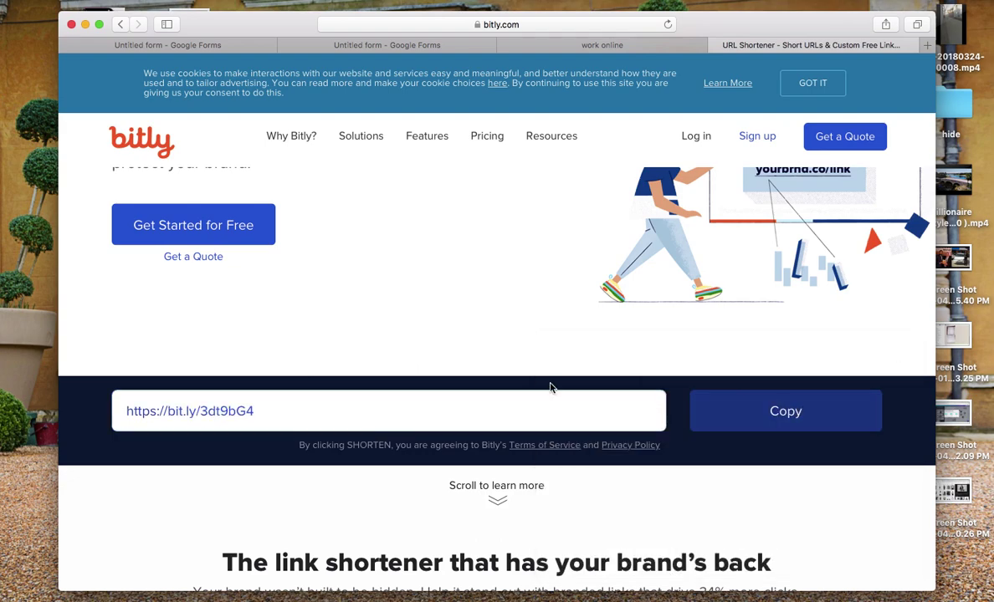
pyautogui.click(788, 413)
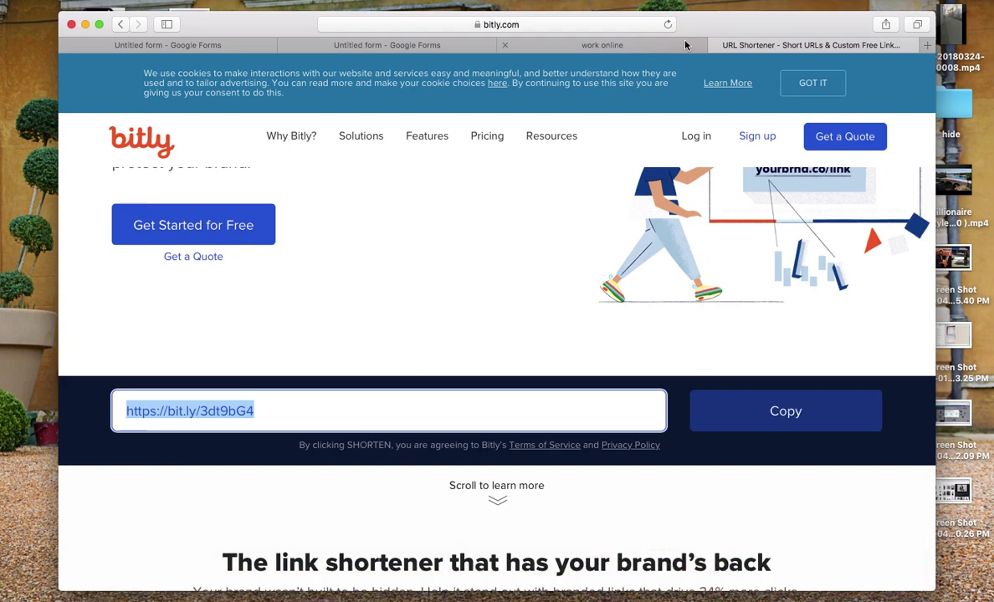
pyautogui.click(643, 44)
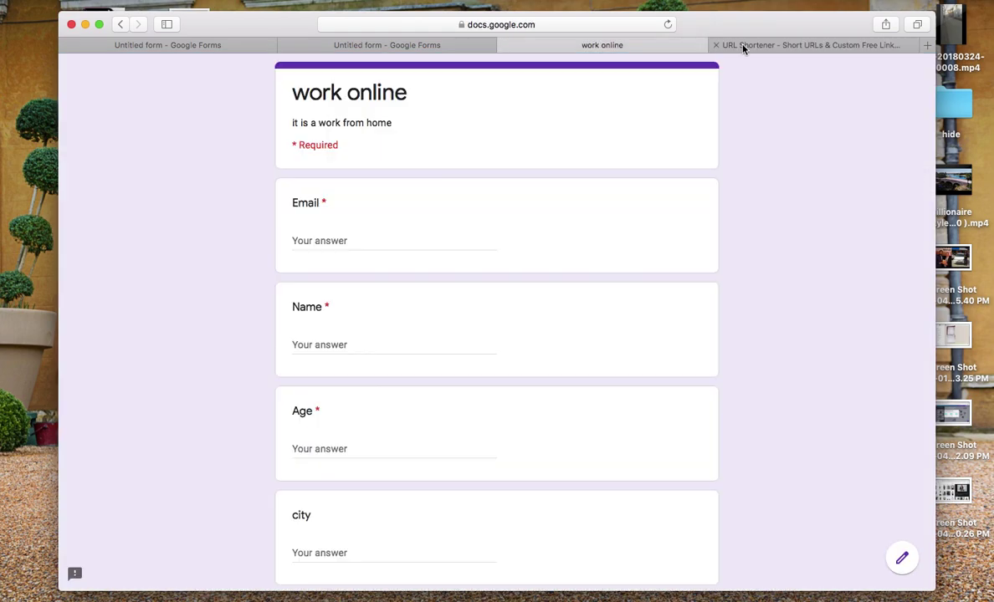
# Step: Return to the Bitly browser tab and load instagram.com in it
pyautogui.click(742, 47)
pyautogui.click(572, 24)
pyautogui.press('BackSpace')
pyautogui.write('instagram')
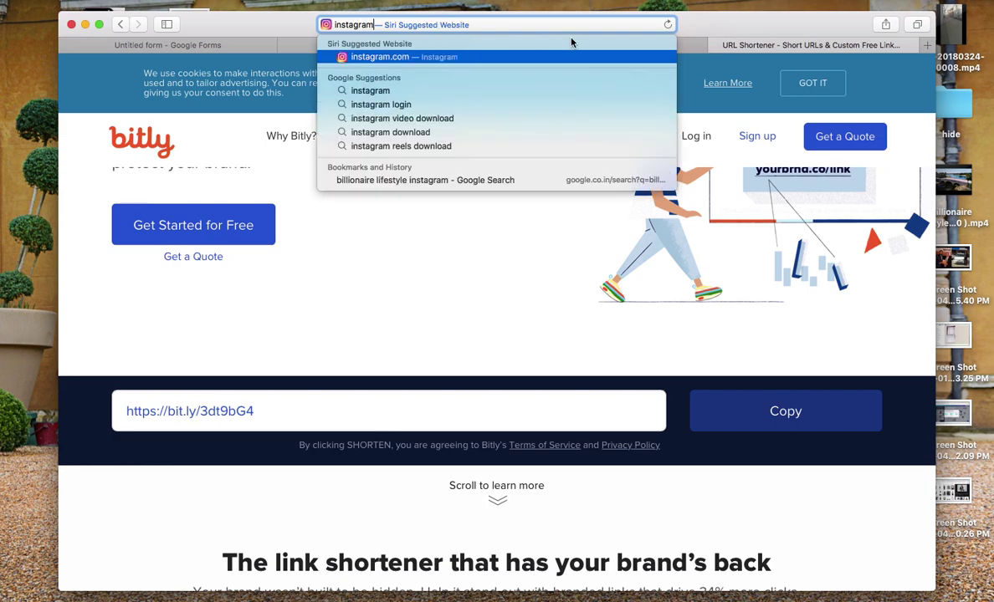
pyautogui.press('Return')
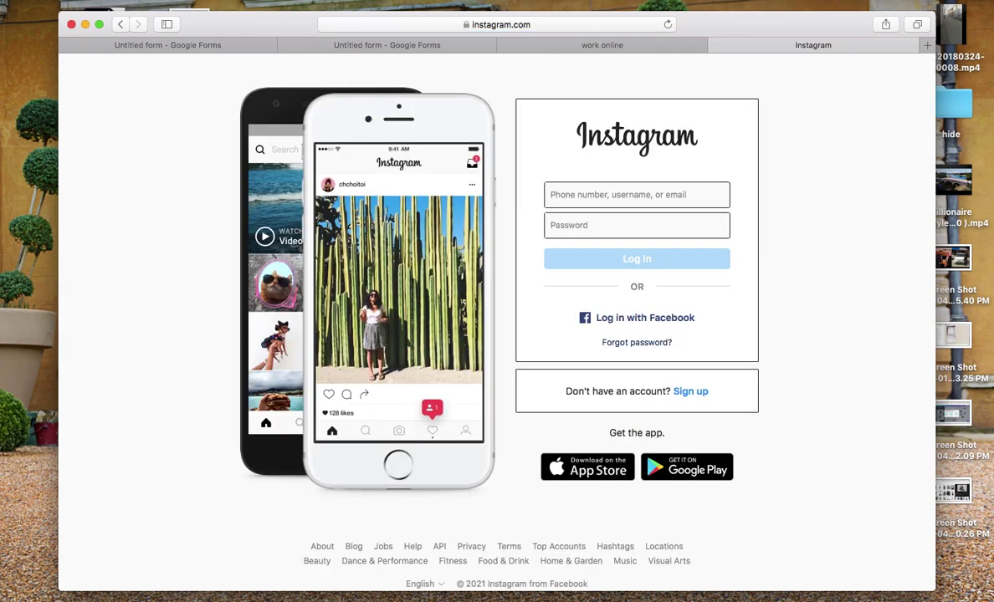
# Step: Switch to Google Chrome, search Google for "instagram", and open the main Instagram result
pyautogui.moveTo(757, 586)
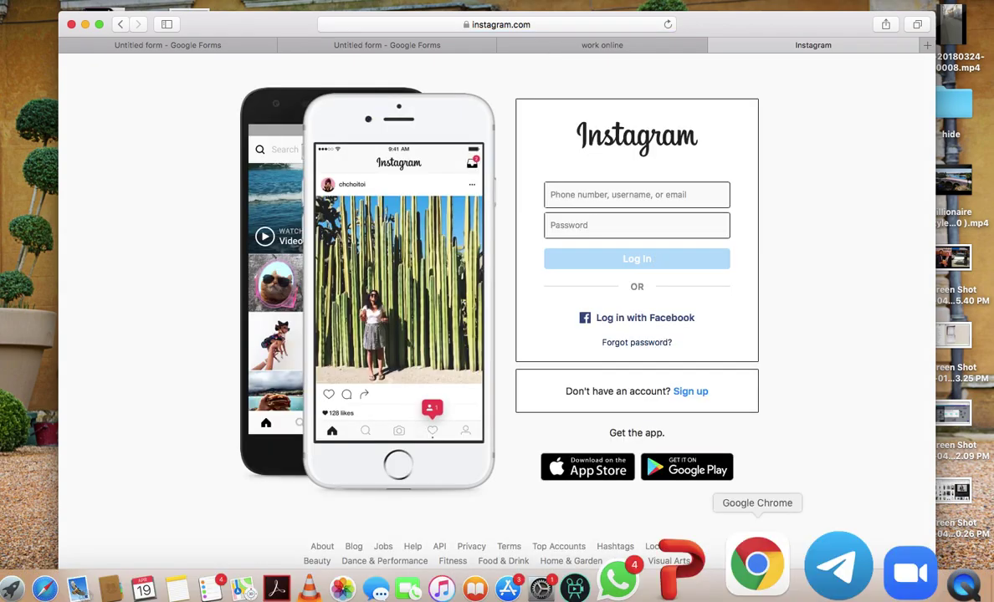
pyautogui.click(776, 581)
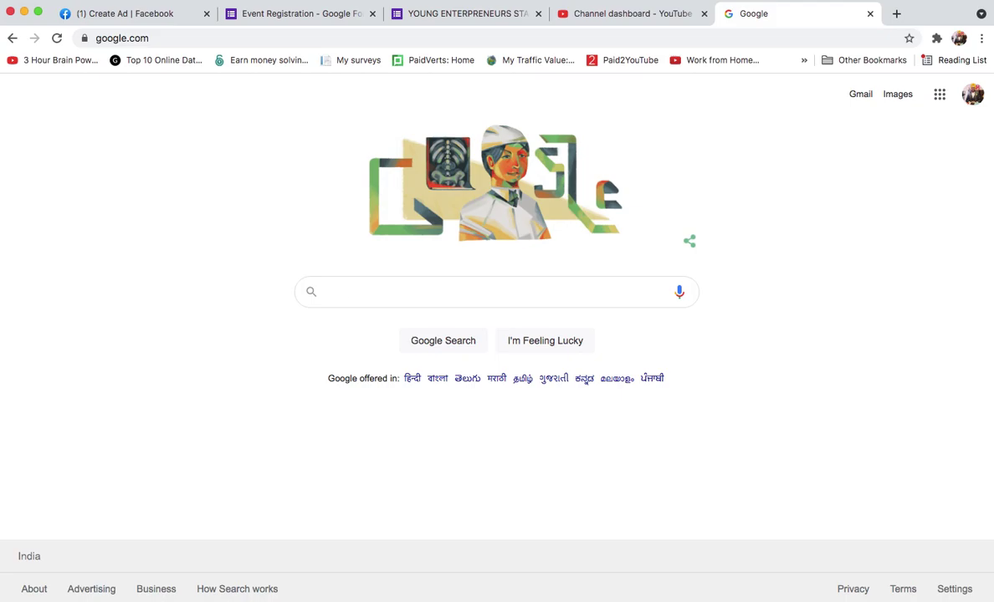
pyautogui.click(349, 290)
pyautogui.write('ins')
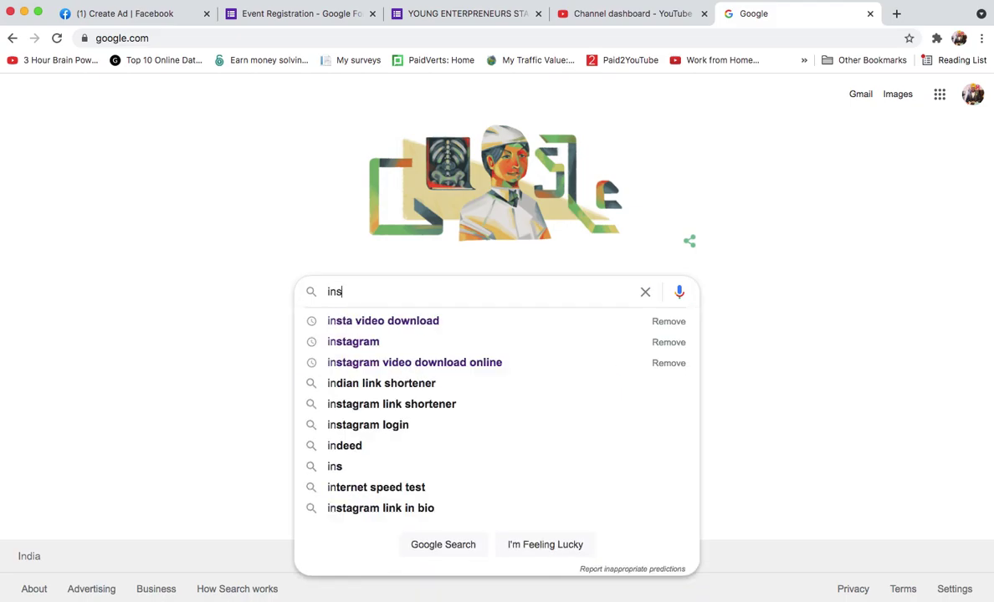
pyautogui.write('tagram')
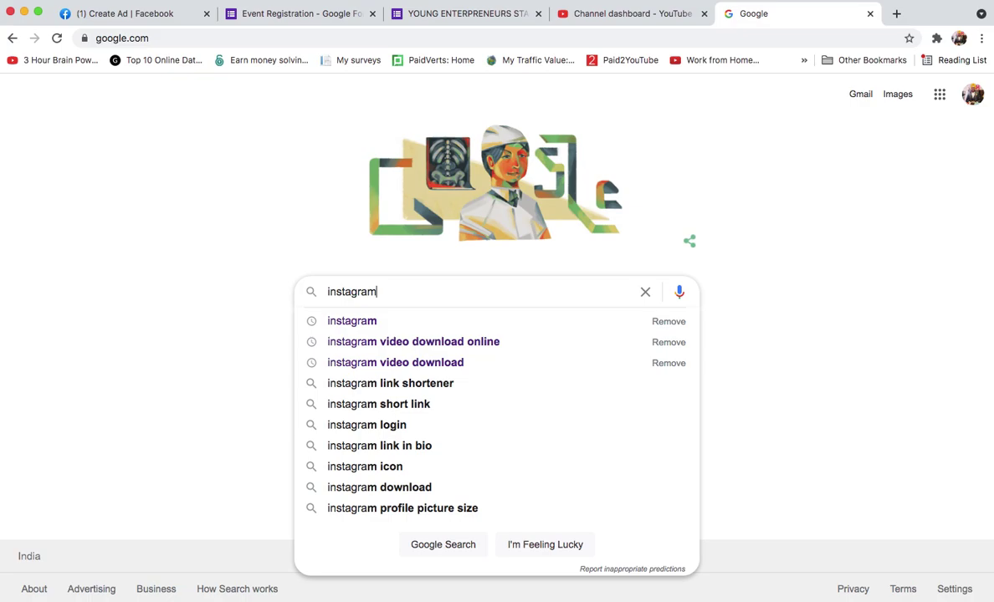
pyautogui.press('Return')
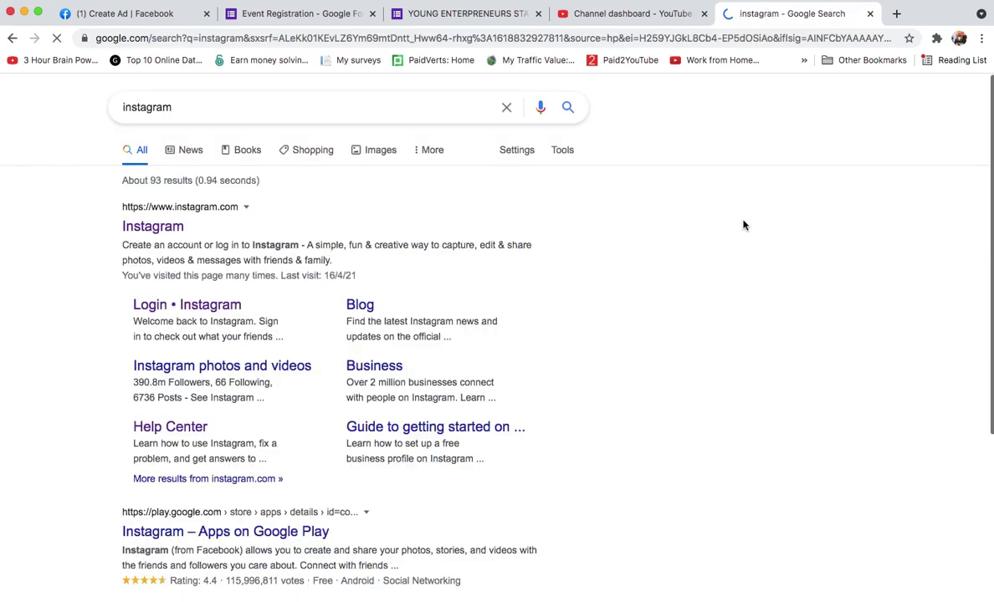
pyautogui.click(157, 235)
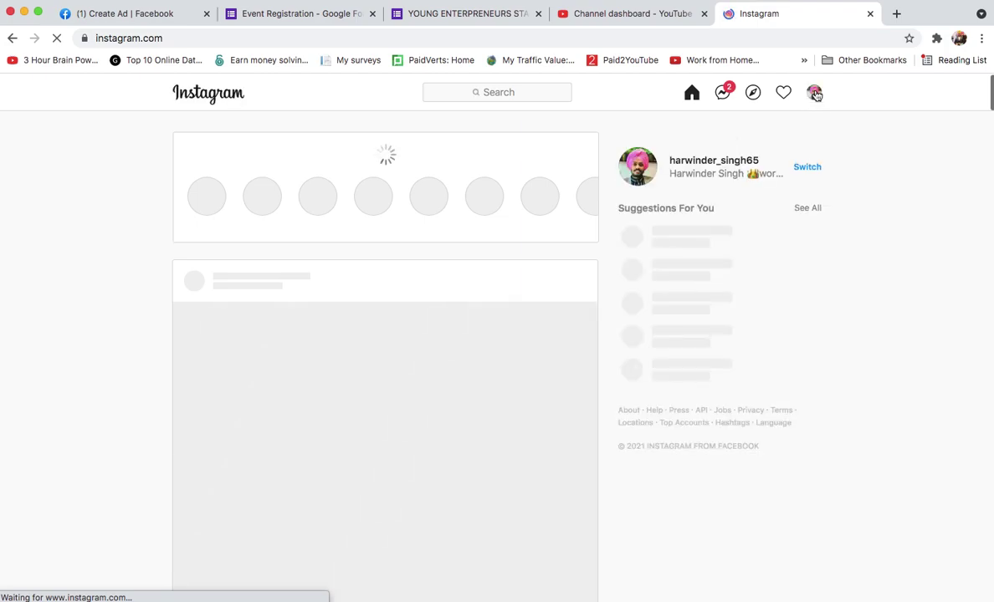
# Step: Open the signed-in account's own Instagram profile and start editing it
pyautogui.click(814, 93)
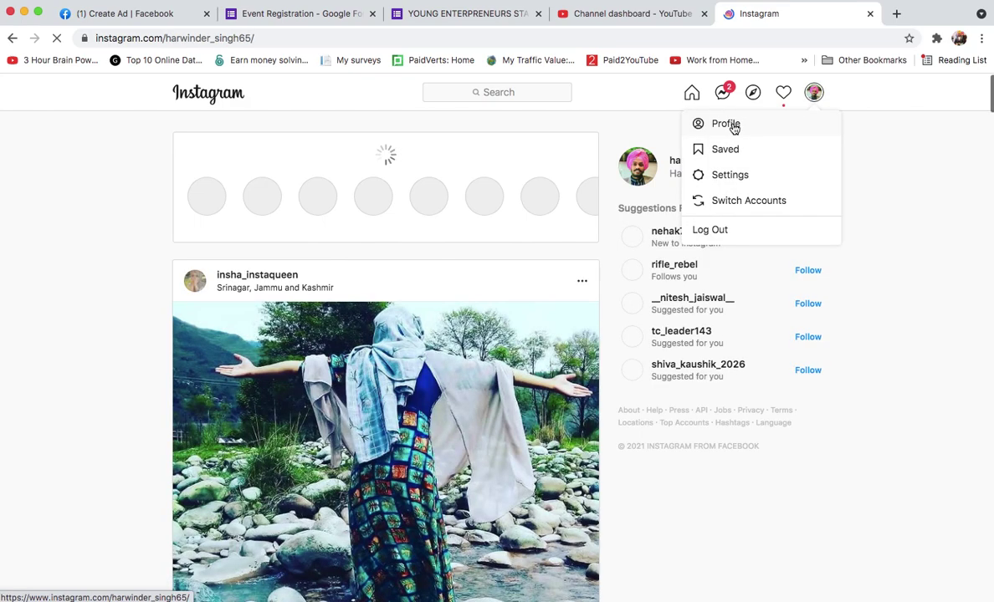
pyautogui.click(734, 125)
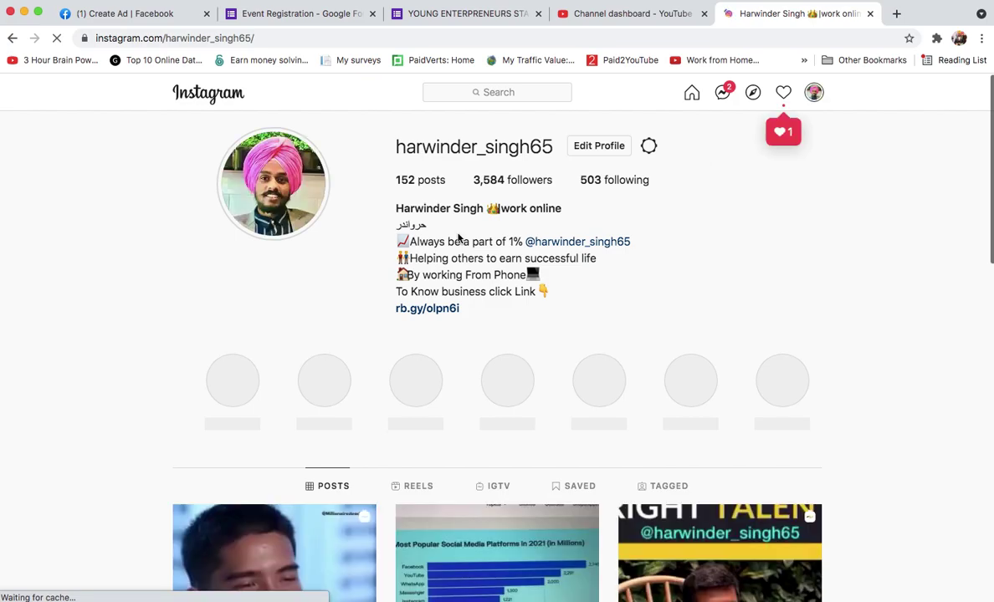
pyautogui.click(599, 146)
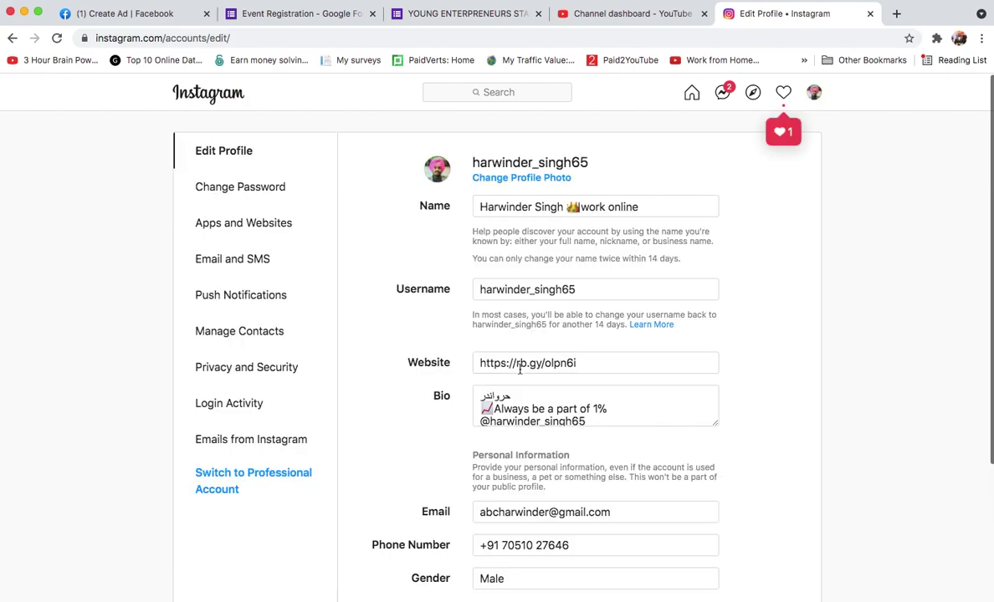
# Step: Check the Website field where a form link can go and the submit option of the profile form, without changing anything
pyautogui.click(591, 364)
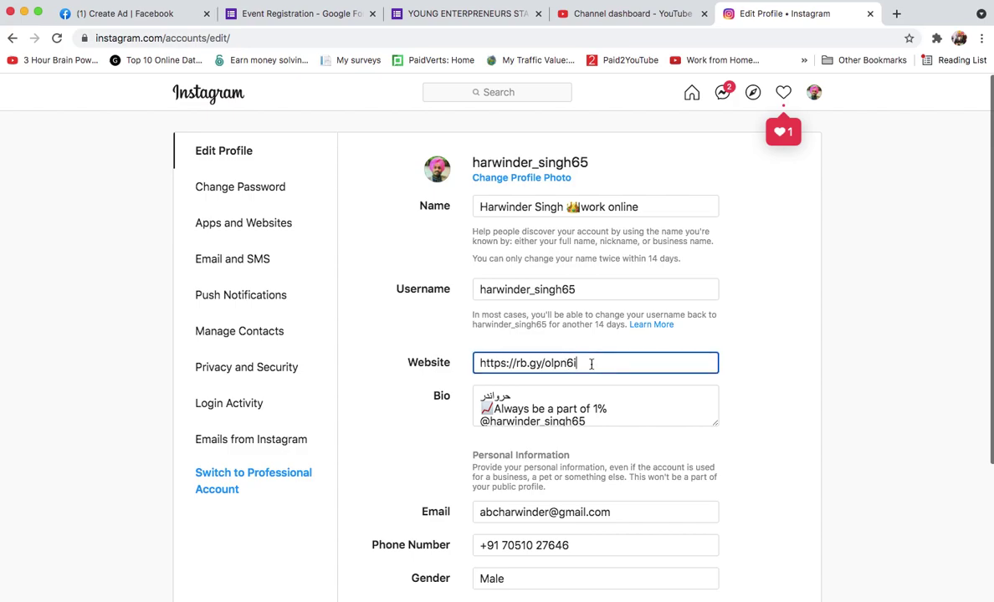
pyautogui.click(788, 292)
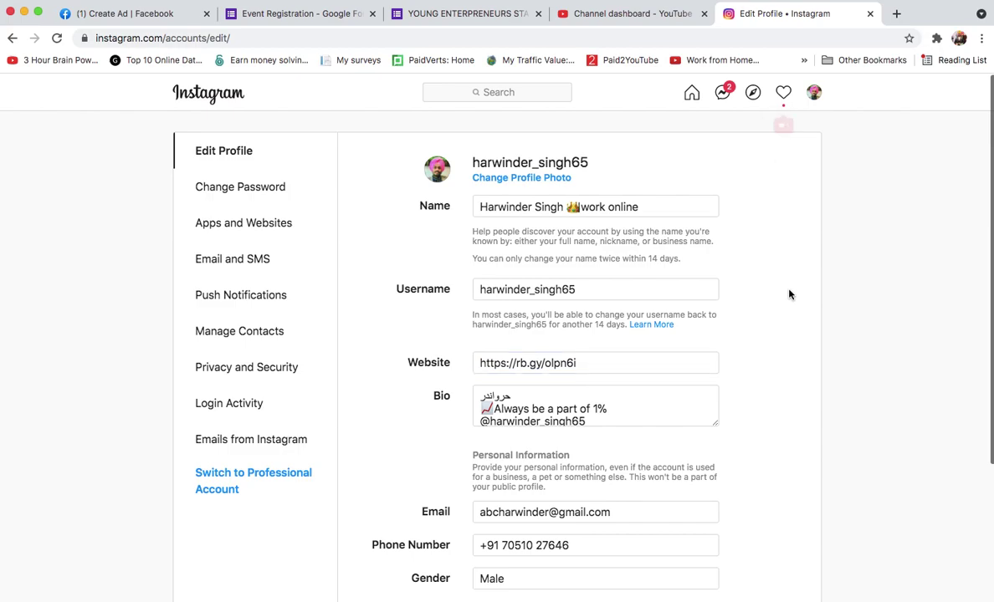
pyautogui.scroll(-3, 789, 294)
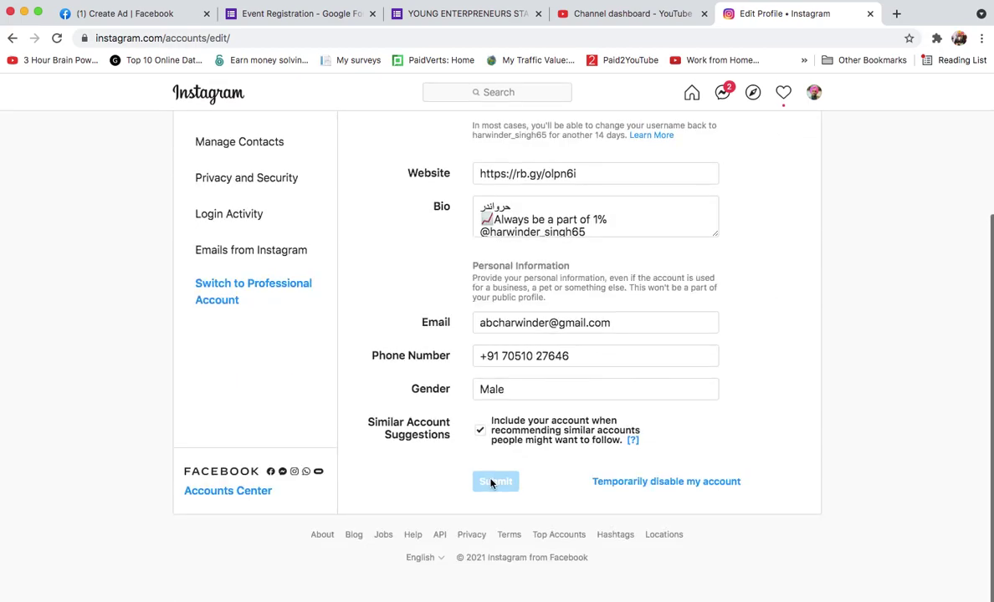
pyautogui.scroll(3, 787, 259)
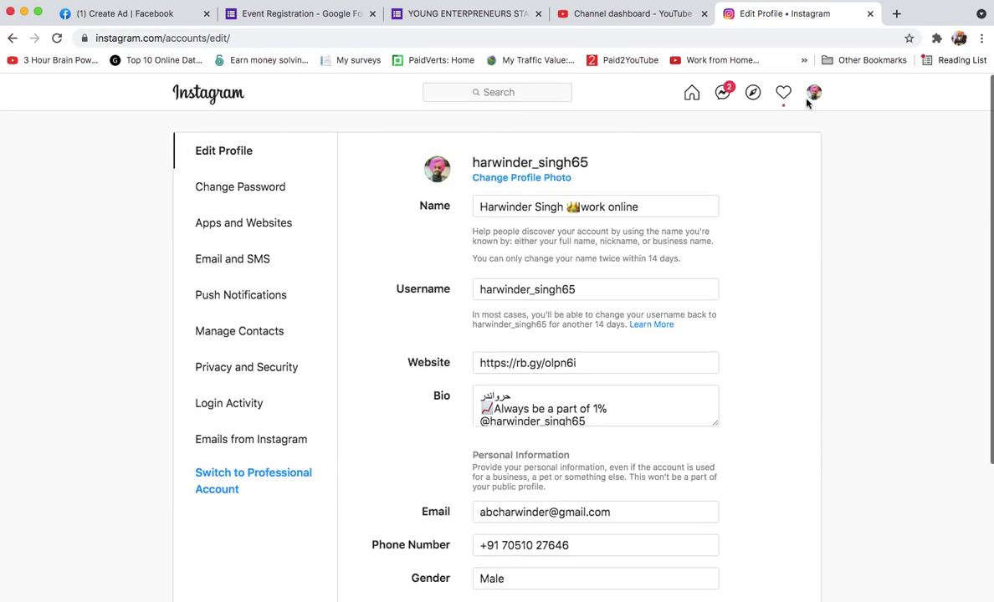
# Step: Go back to the account's own profile and open the website link in its bio
pyautogui.click(814, 94)
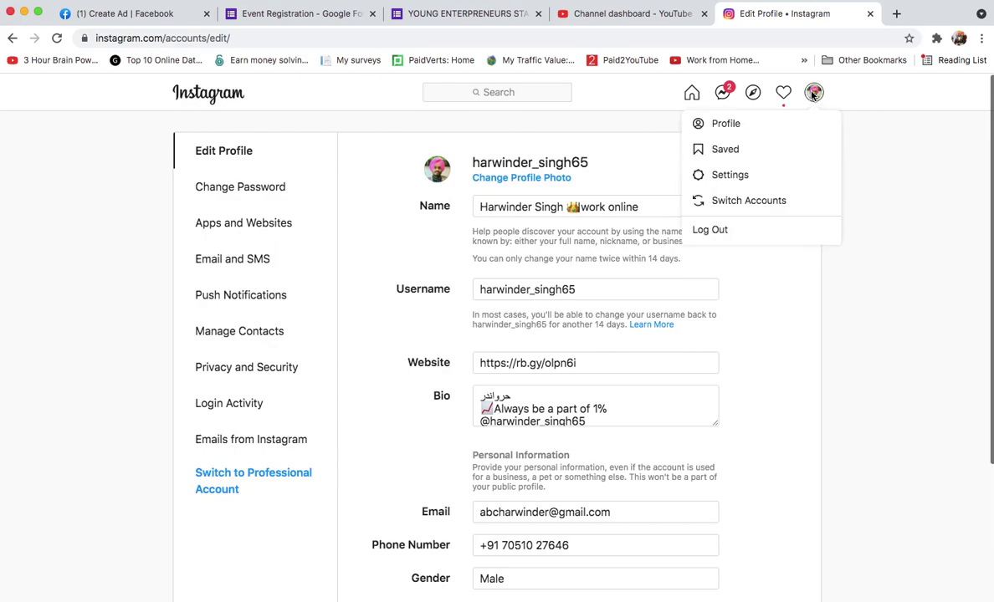
pyautogui.click(728, 124)
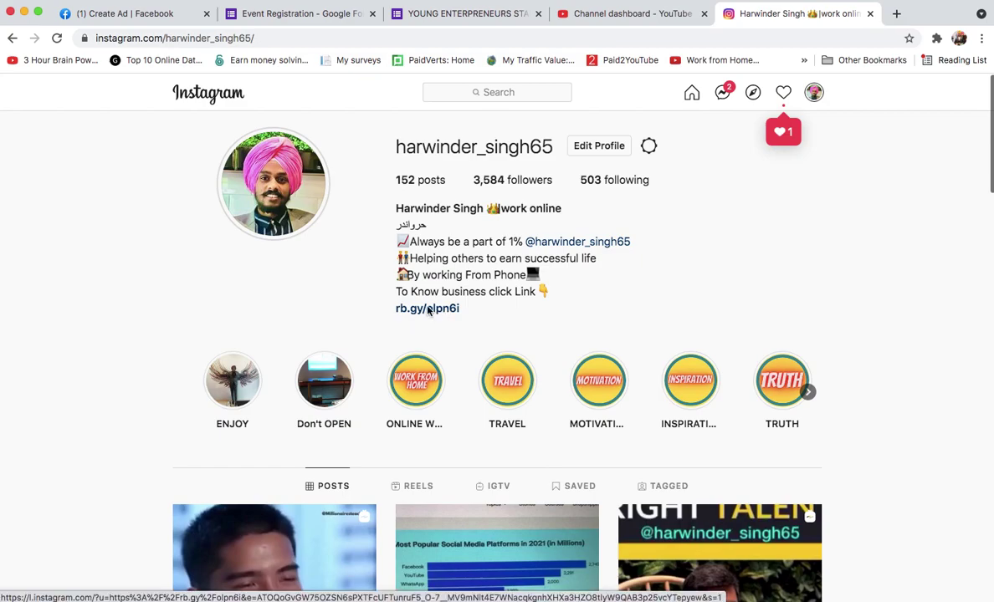
pyautogui.click(429, 309)
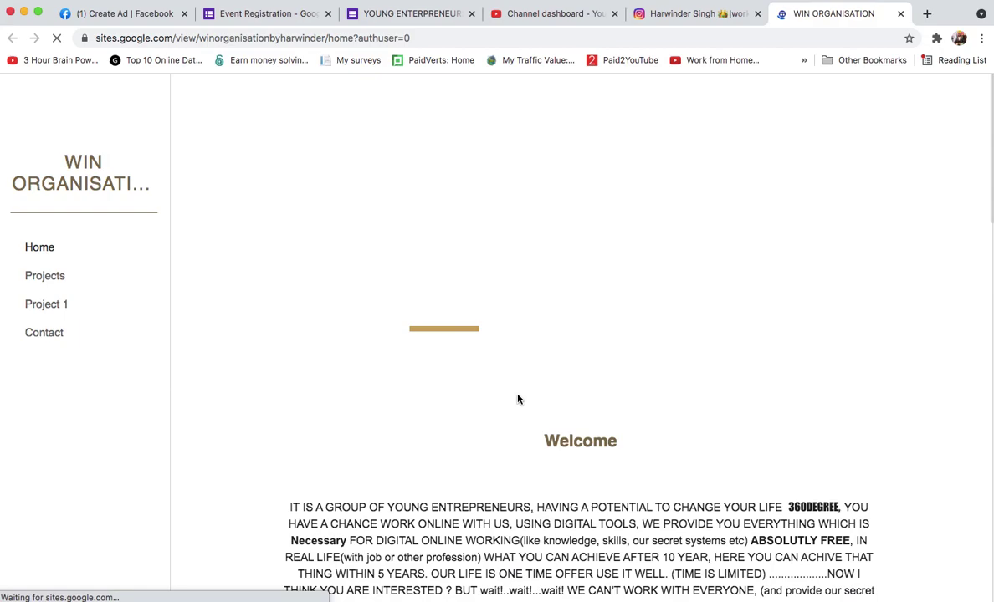
# Step: Review the linked WIN ORGANISATION site down to its embedded registration form questions, and return to the Instagram profile
pyautogui.scroll(-5, 517, 399)
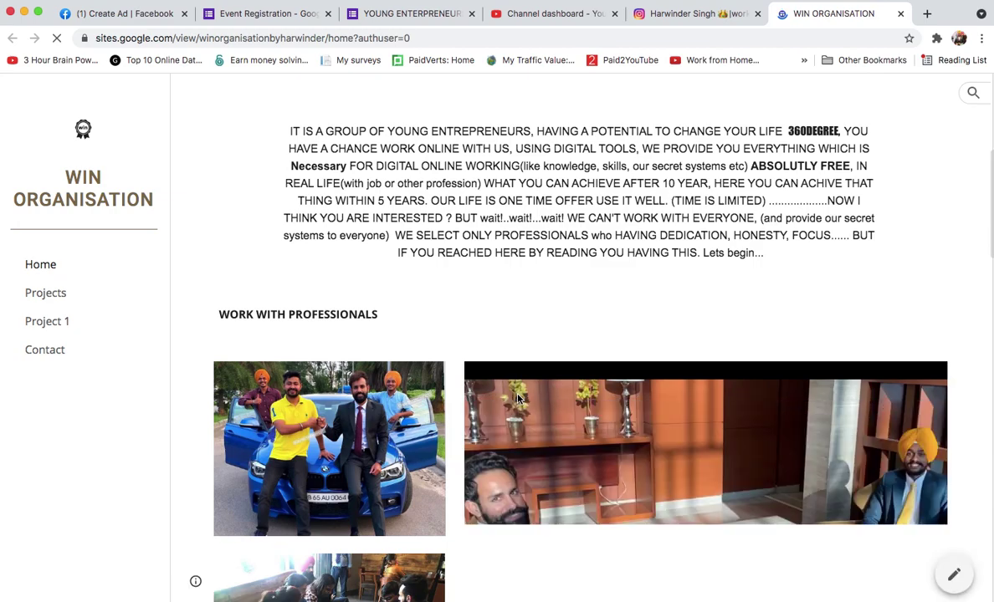
pyautogui.scroll(-10, 518, 399)
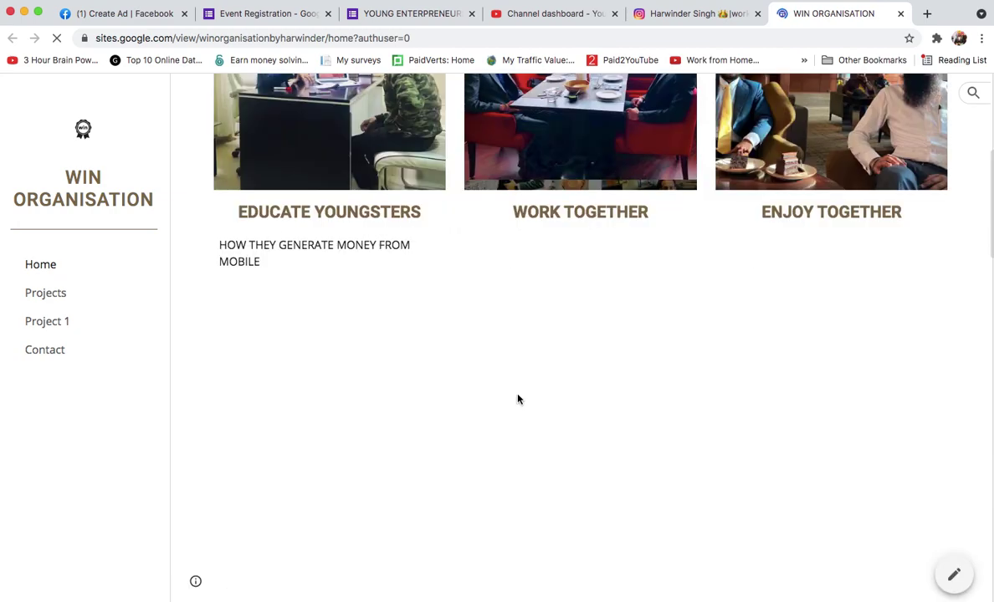
pyautogui.scroll(-5, 518, 399)
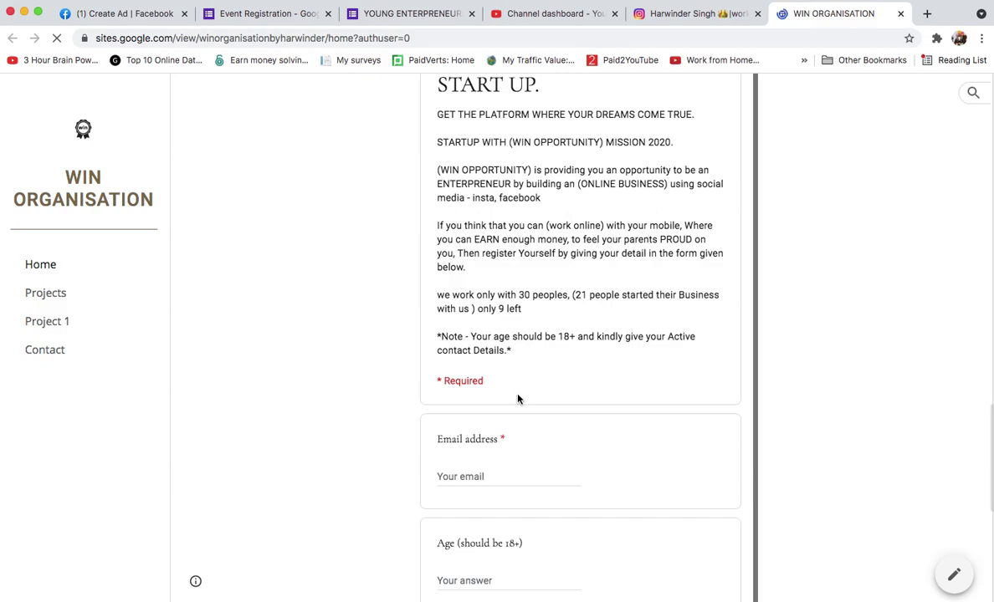
pyautogui.scroll(1, 586, 276)
pyautogui.scroll(1, 585, 276)
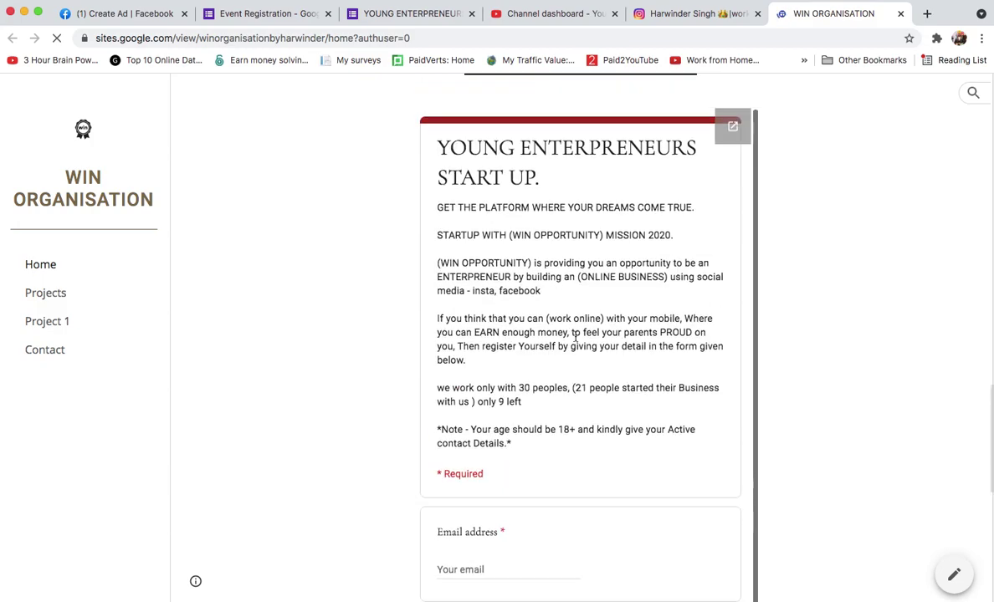
pyautogui.scroll(-4, 500, 267)
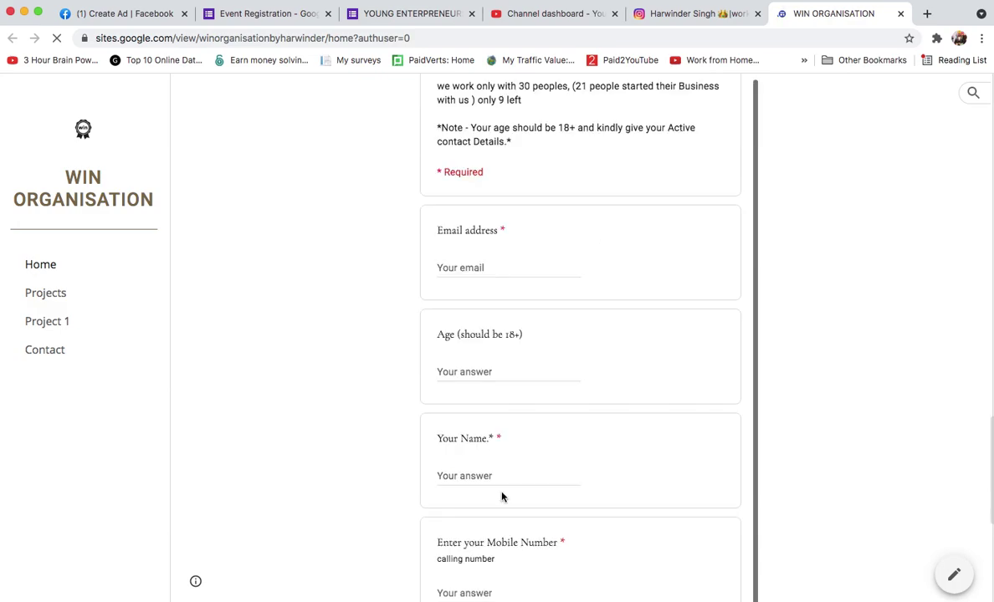
pyautogui.scroll(-1, 502, 497)
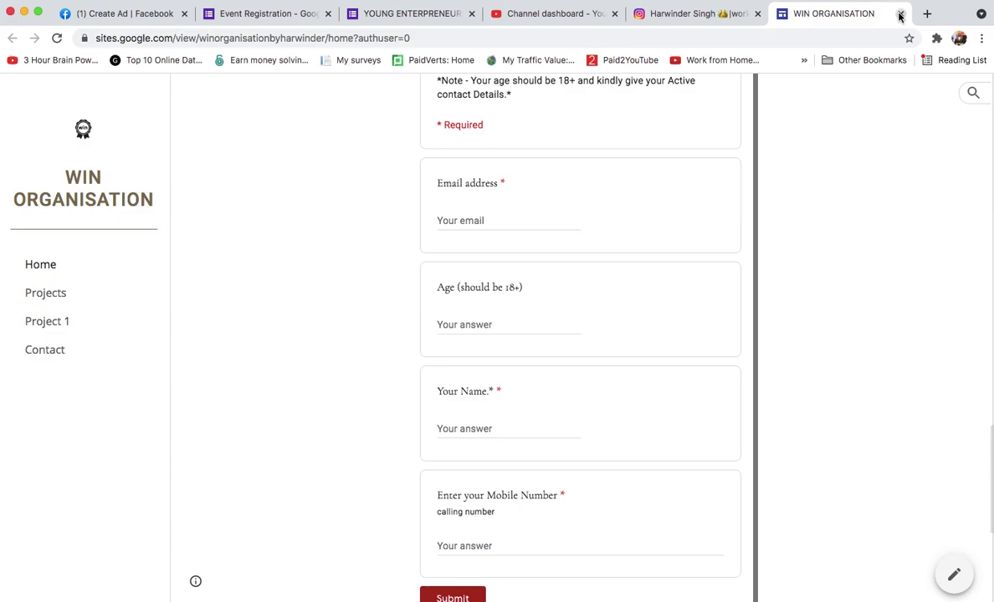
pyautogui.click(723, 17)
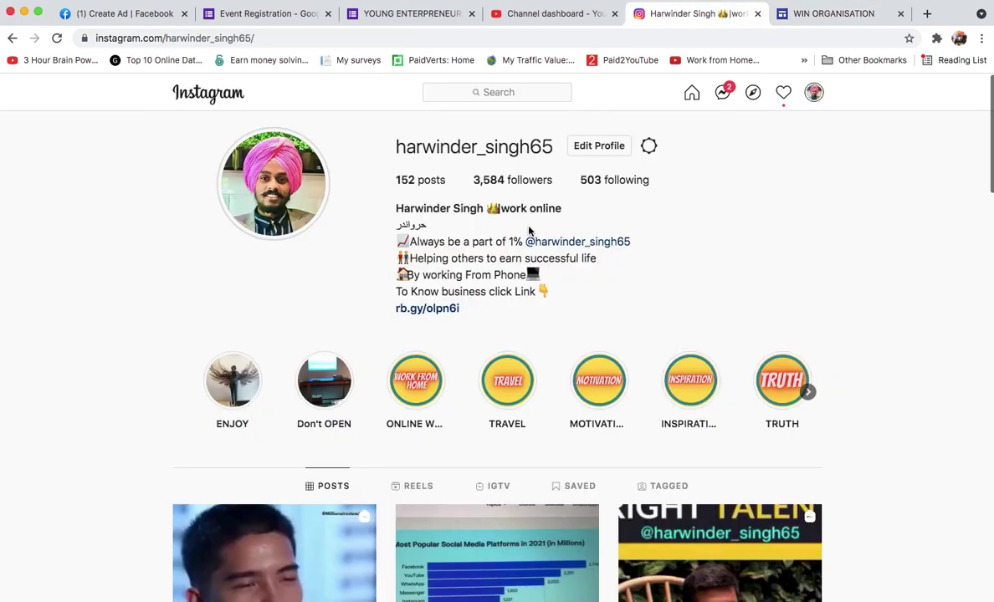